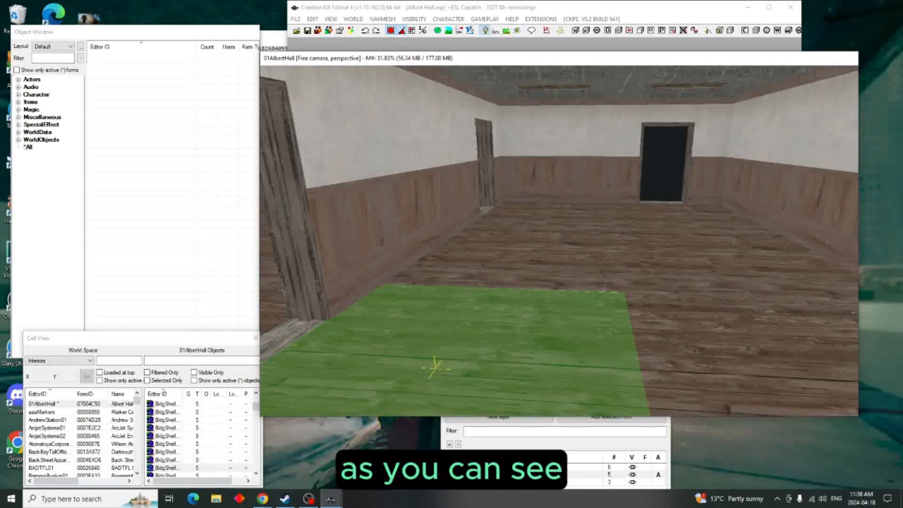
middle_drag(662, 267, 653, 261)
scroll(652, 261, up, 3)
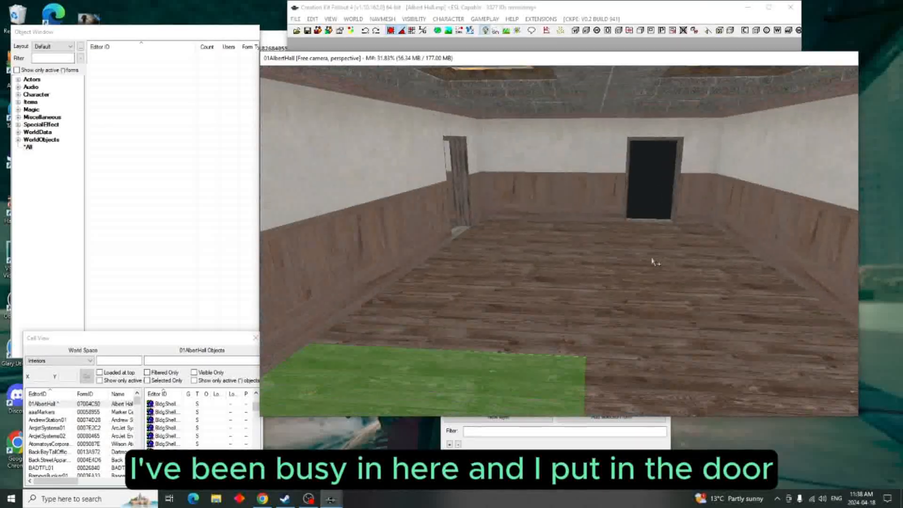
middle_drag(507, 219, 513, 219)
scroll(506, 217, down, 2)
scroll(501, 217, down, 3)
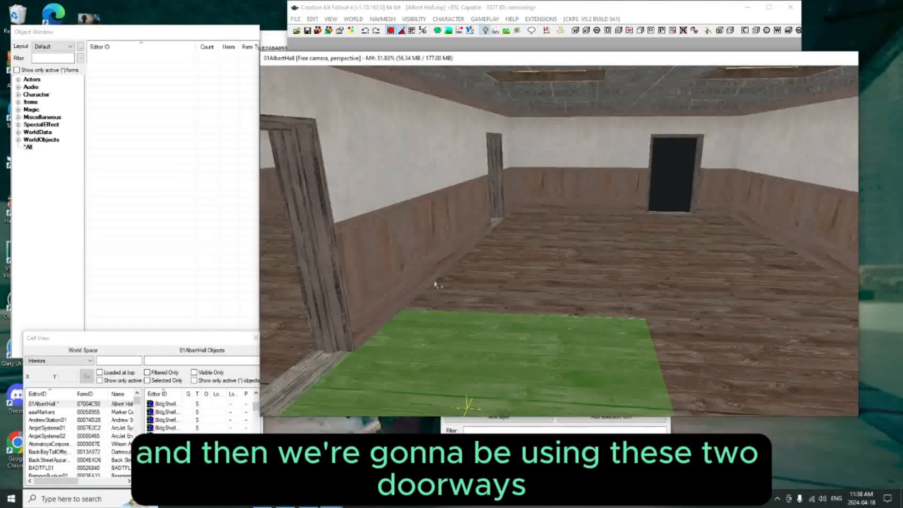
scroll(593, 243, up, 4)
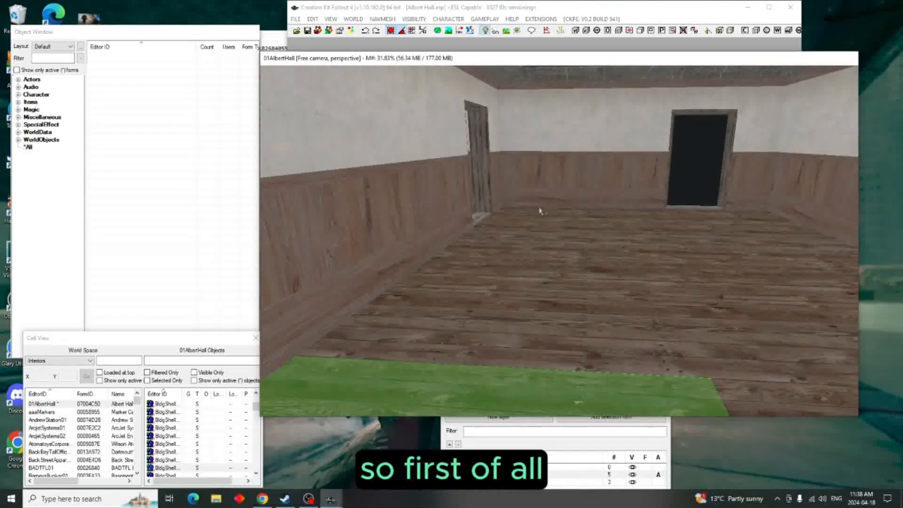
Step: Filter the object list by "doorl" and find the wooden load door BldWoodPDoorLoad01
click(40, 57)
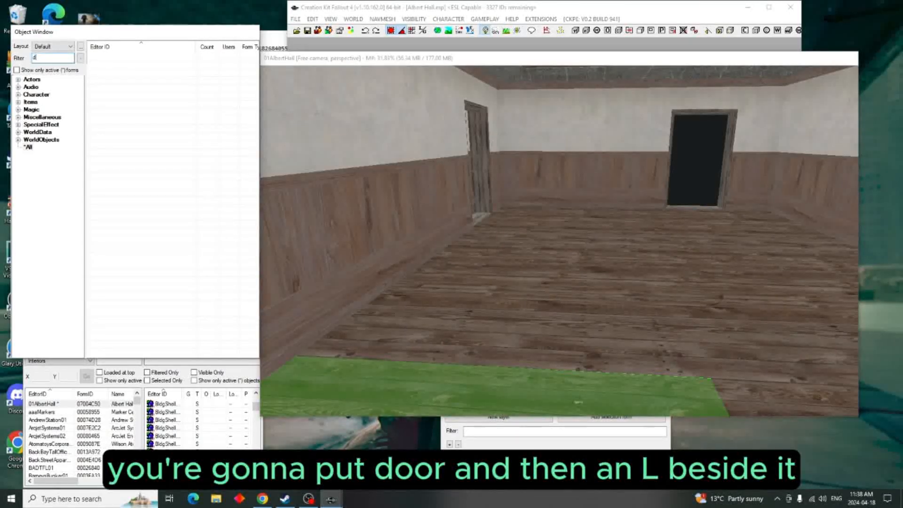
text(doorl)
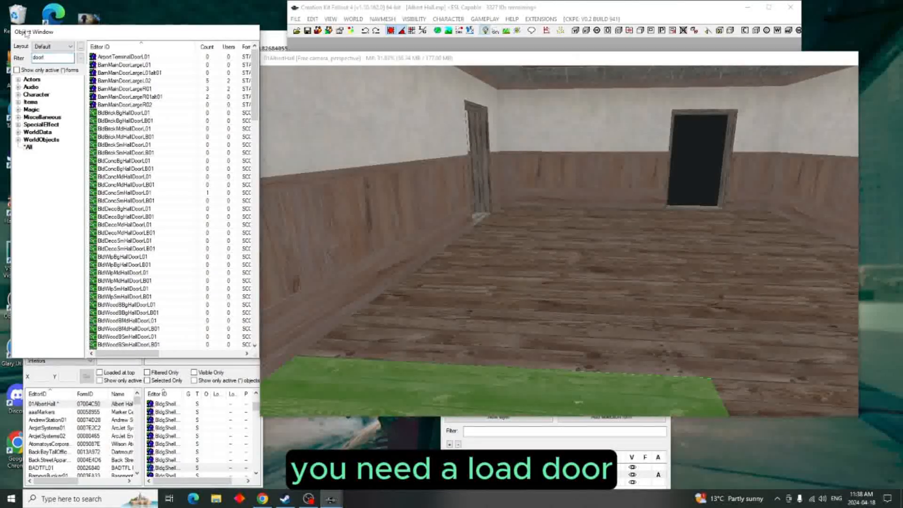
scroll(154, 179, down, 8)
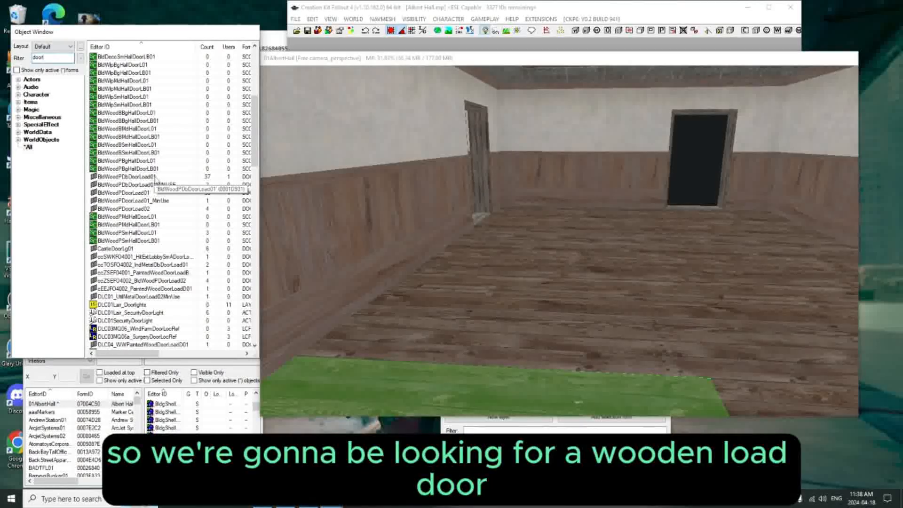
scroll(157, 179, down, 1)
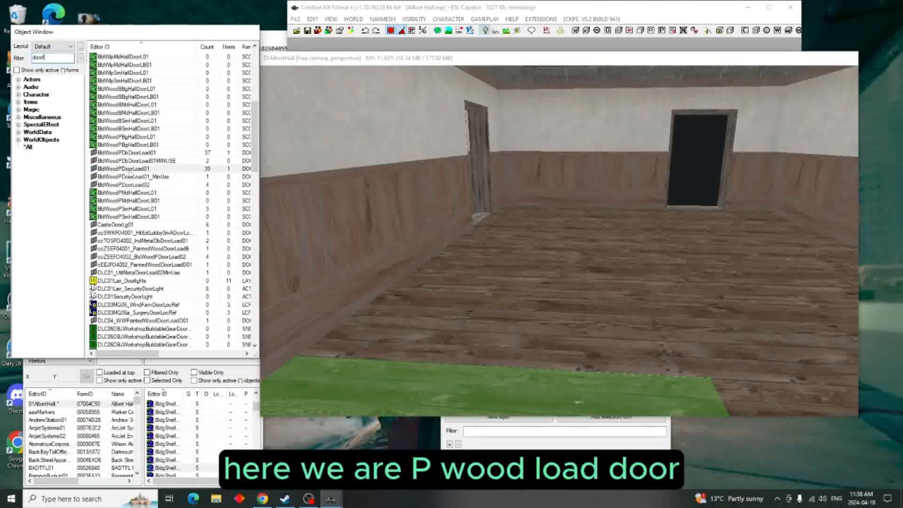
Step: Preview the BldWoodPDoorLoad01 model and turn it to check which way the door opens
right_click(130, 171)
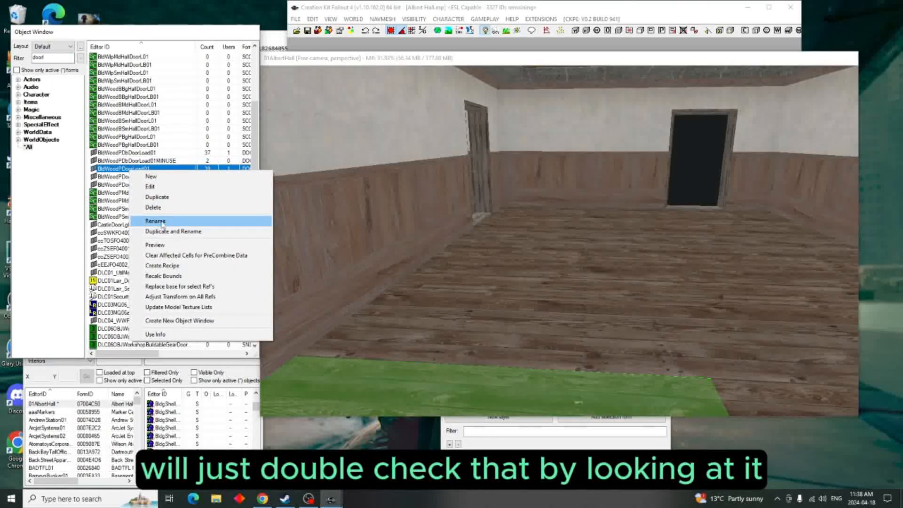
click(159, 245)
drag(607, 198, 490, 226)
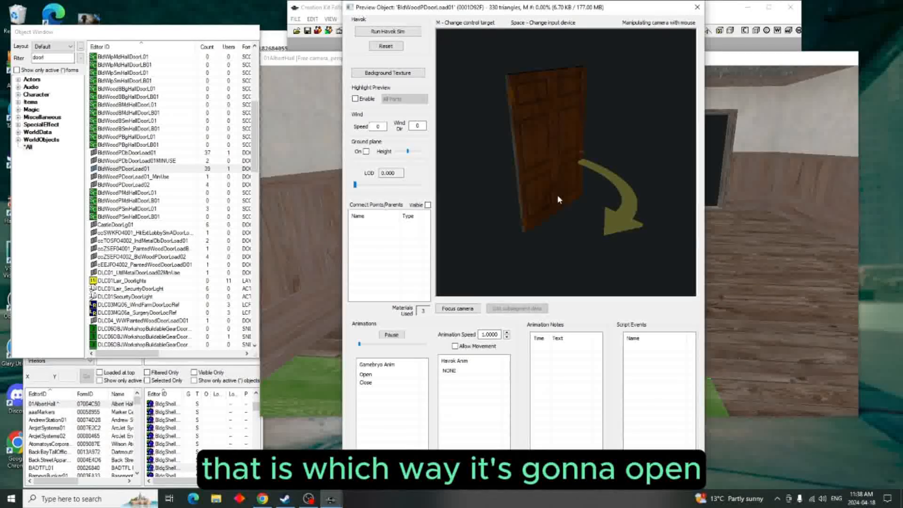
click(694, 9)
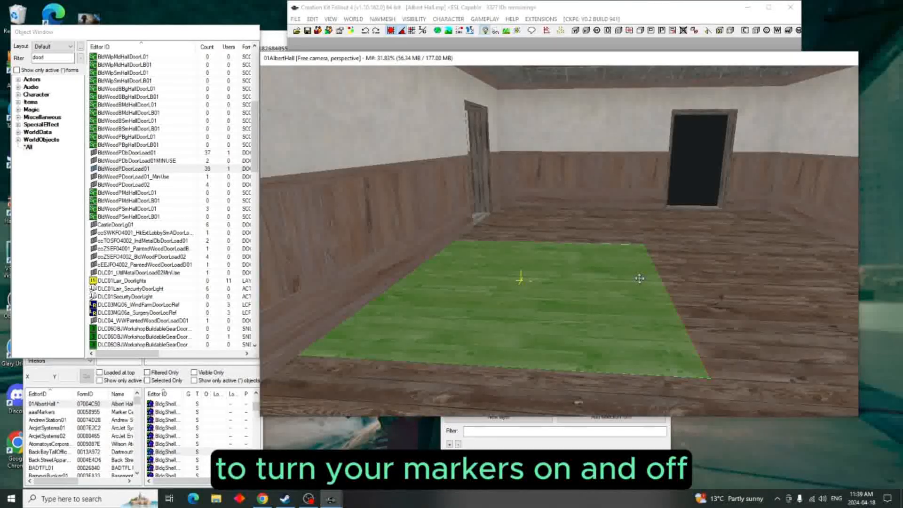
Step: Show the markers and place a BldWoodPDoorLoad01 load door on the floor of the hall
key(m)
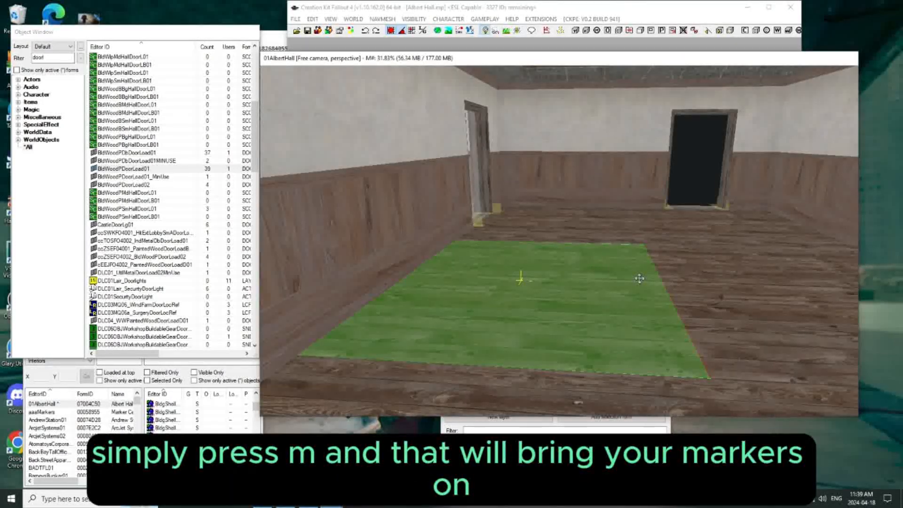
drag(123, 169, 609, 296)
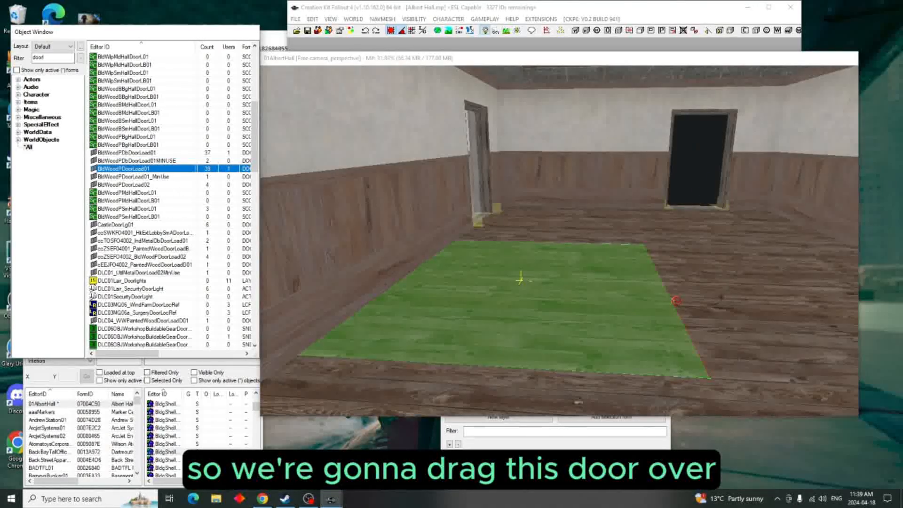
drag(676, 300, 672, 297)
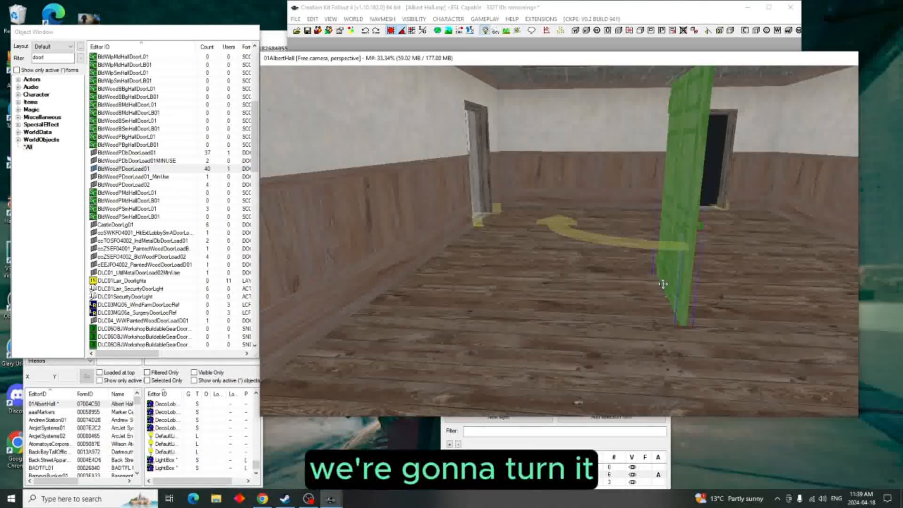
Step: Rotate the load door to face the room and fit it into the open doorway in the far wall
key(2)
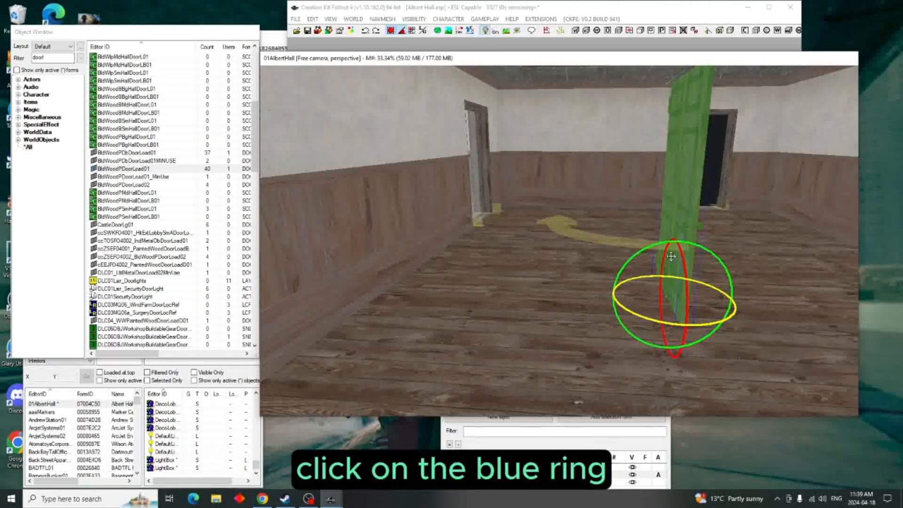
drag(682, 203, 704, 174)
key(2)
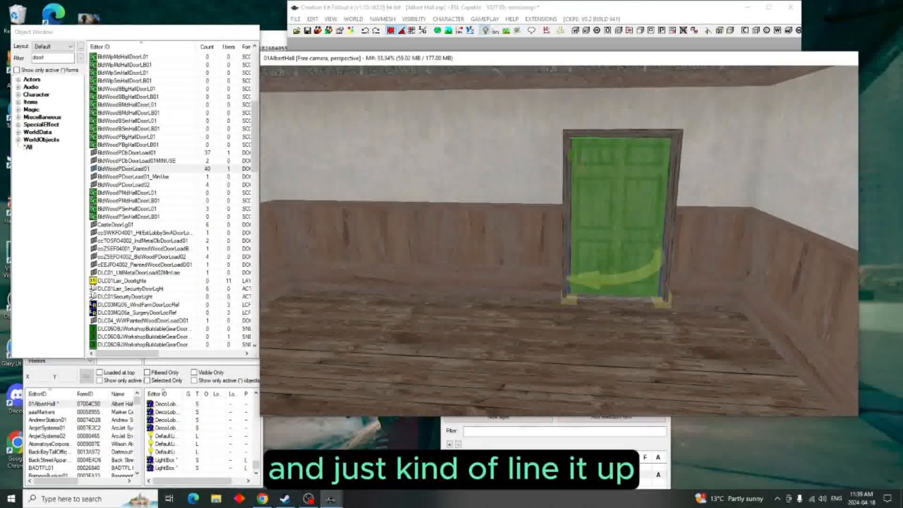
Step: Copy the load door that is fitted in the hall's doorway
scroll(631, 197, up, 3)
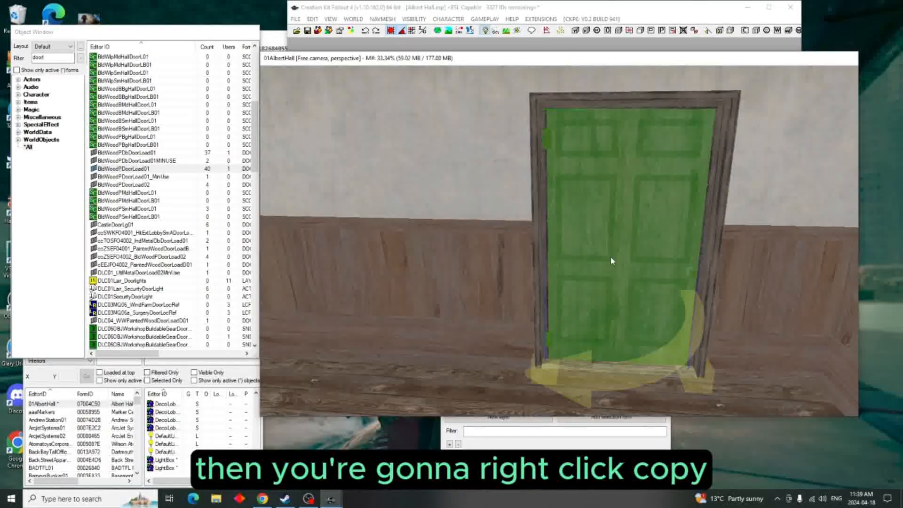
right_click(611, 256)
click(638, 288)
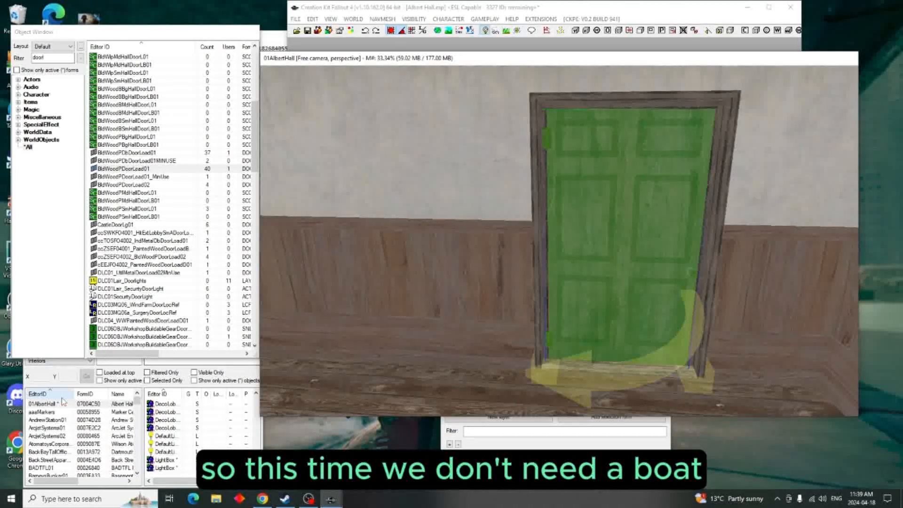
Step: Bring the Cell View window over the scene and switch its world space to Commonwealth
click(179, 366)
drag(162, 342, 586, 193)
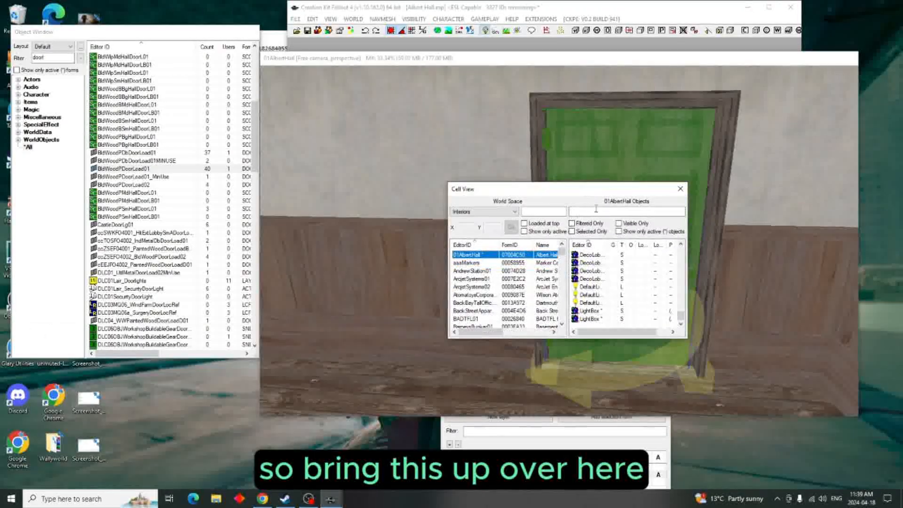
click(516, 214)
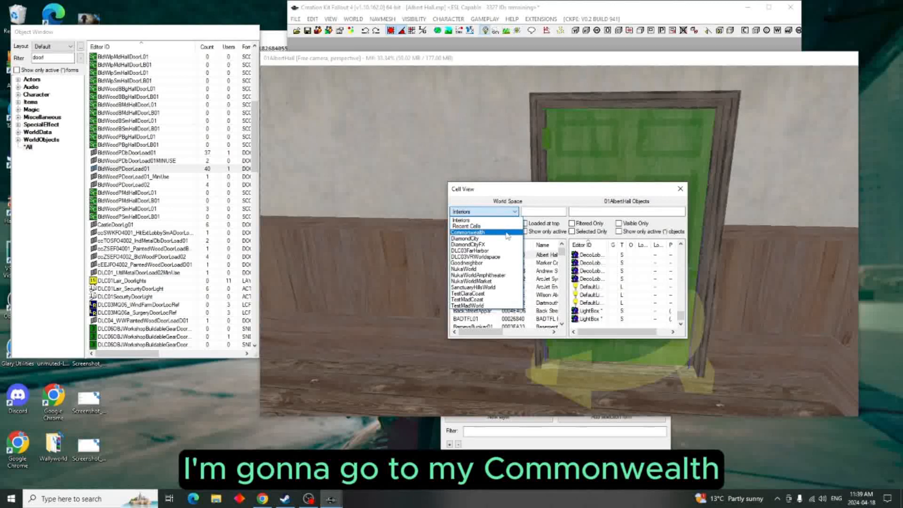
click(508, 233)
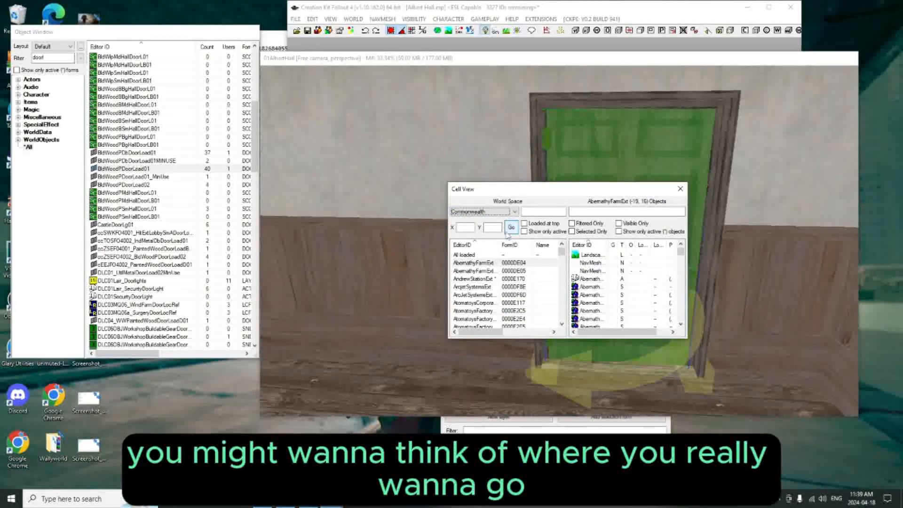
Step: Find the ConcordExt entries in the Commonwealth cell list and open a Concord exterior cell
scroll(508, 270, down, 10)
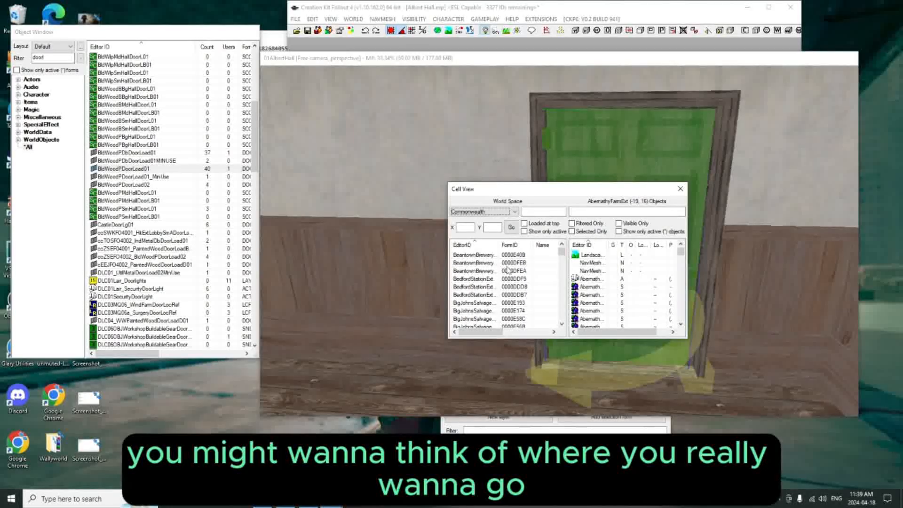
scroll(507, 272, down, 7)
drag(562, 251, 559, 253)
scroll(530, 267, down, 10)
scroll(531, 267, down, 10)
scroll(527, 281, down, 10)
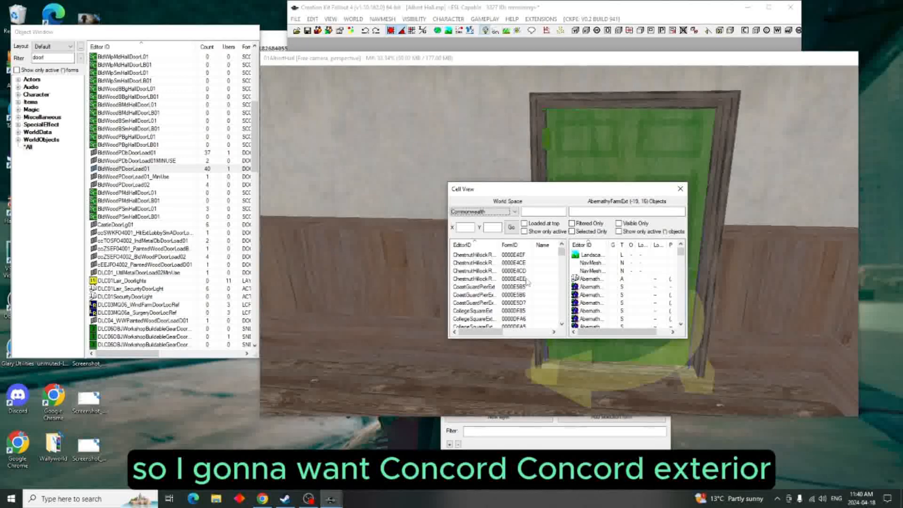
scroll(527, 281, down, 2)
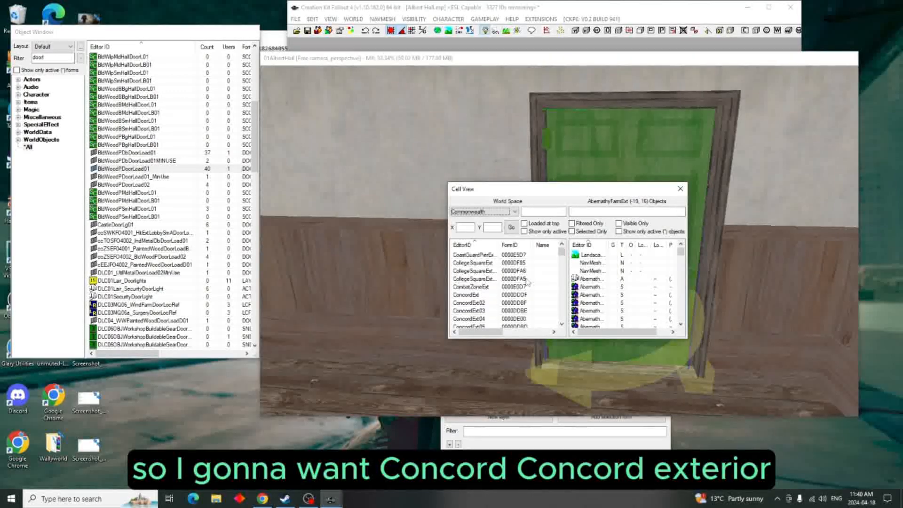
click(471, 295)
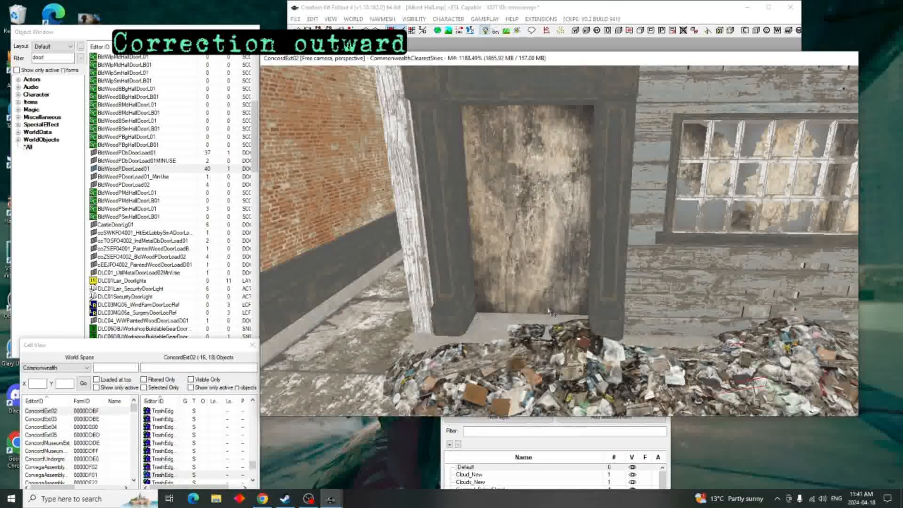
Step: Examine the surroundings of the grey building's boarded-up doorway in the Concord exterior
scroll(605, 294, down, 5)
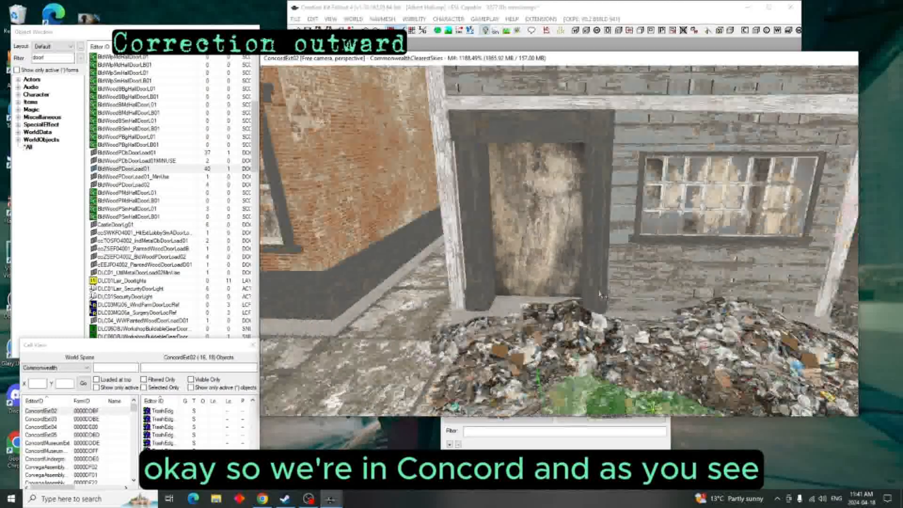
scroll(605, 294, down, 2)
shift+middle_drag(605, 294, 423, 234)
scroll(672, 295, down, 2)
scroll(671, 294, down, 6)
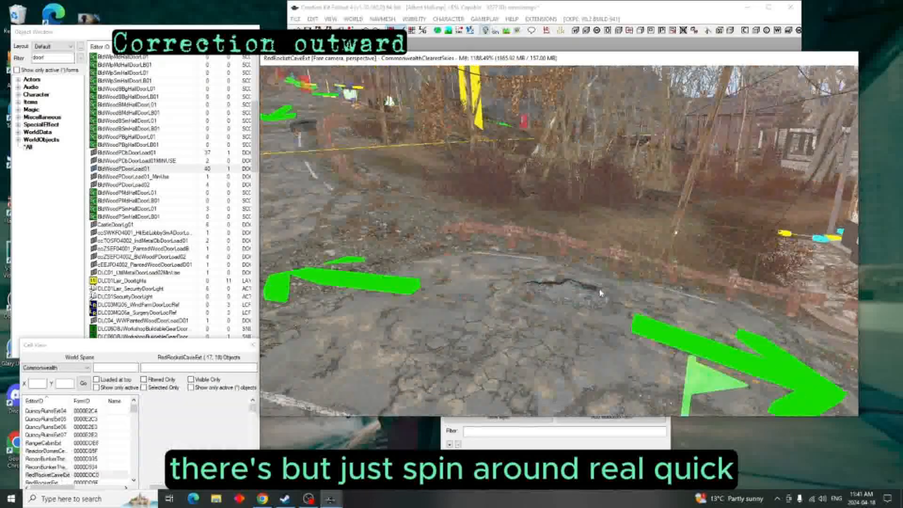
scroll(509, 231, down, 3)
mouse_move(601, 250)
shift+middle_down()
mouse_move(752, 260)
mouse_move(615, 250)
shift+middle_up()
scroll(658, 257, up, 5)
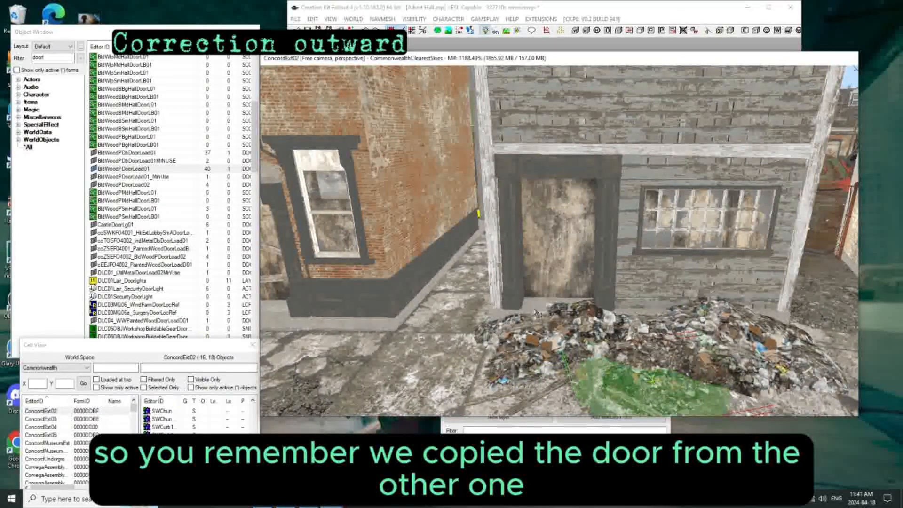
Step: Paste the copied load door into the Concord exterior and position it in front of the boarded-up doorway
right_click(536, 312)
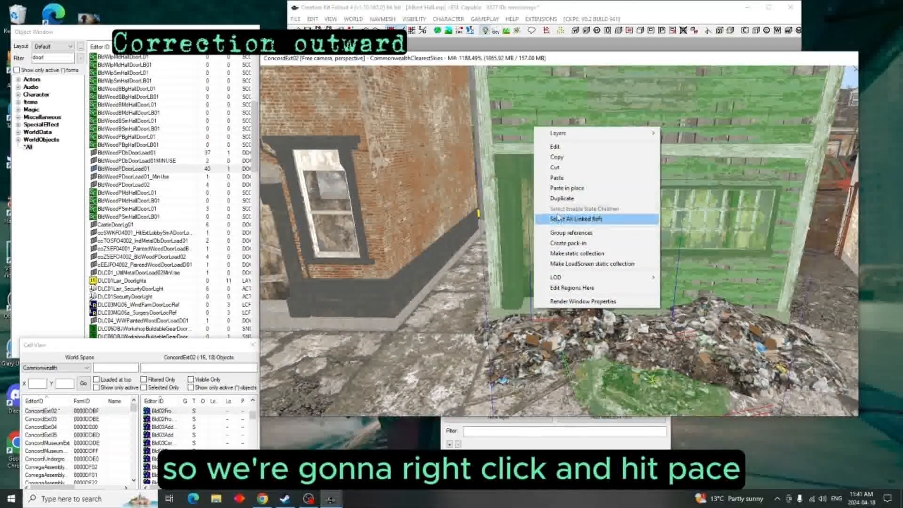
click(556, 178)
drag(531, 254, 591, 302)
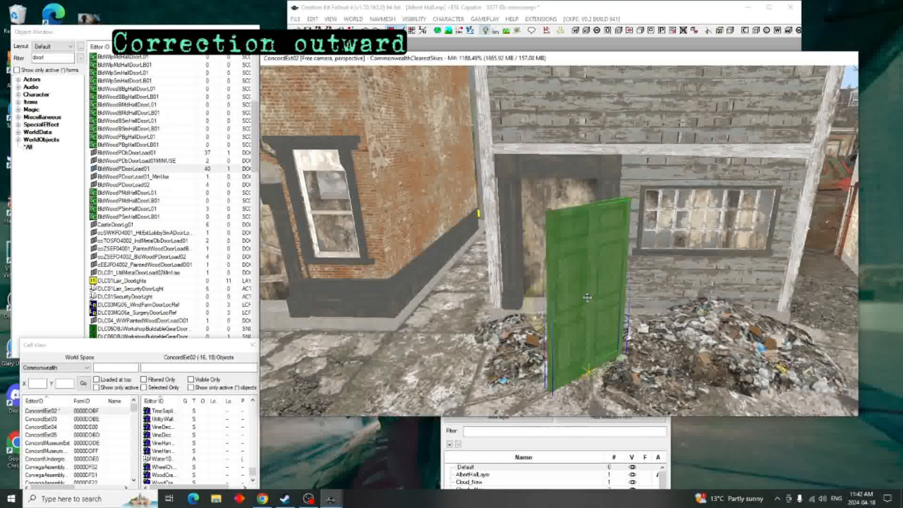
Step: Rotate the pasted door parallel to the grey facade and move it into the boarded-up doorway
key(2)
right_drag(585, 279, 606, 281)
key(2)
drag(614, 294, 576, 245)
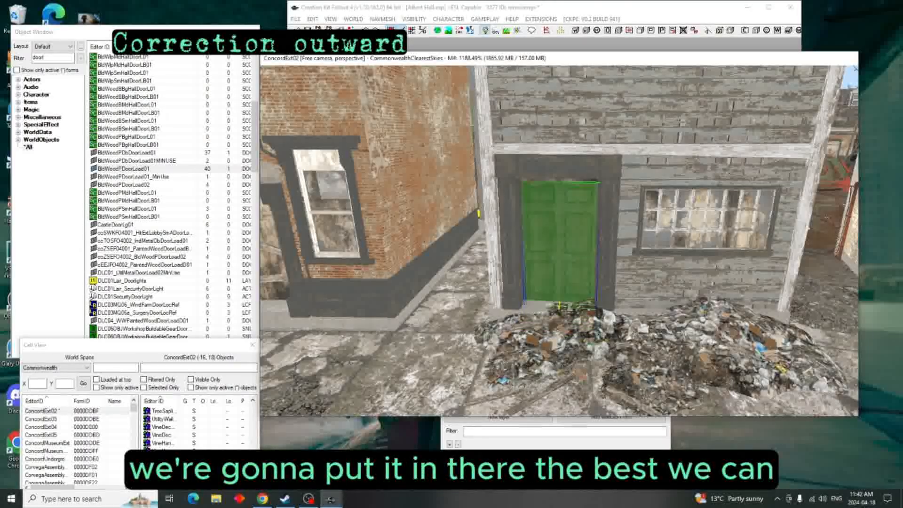
Step: Fine-tune the door's placement in the Concord doorway, raising it slightly to fill the top of the frame
key(w)
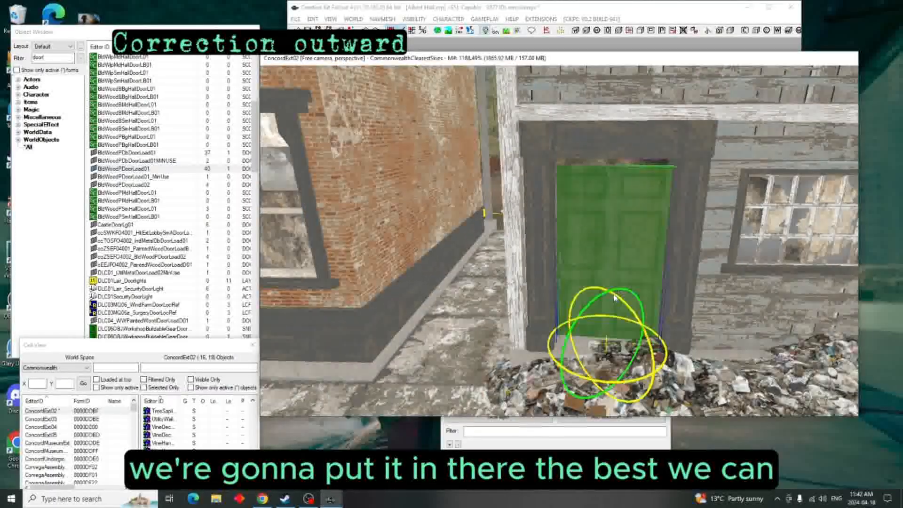
key(w)
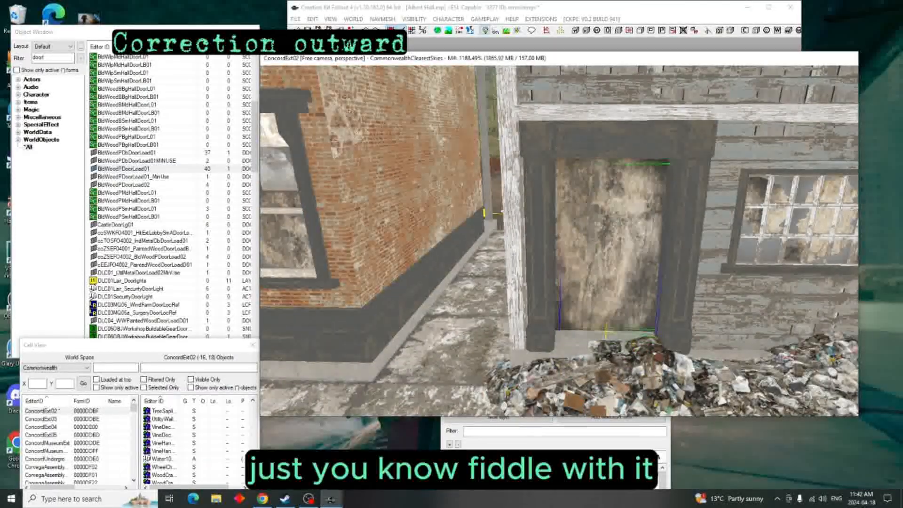
key(e)
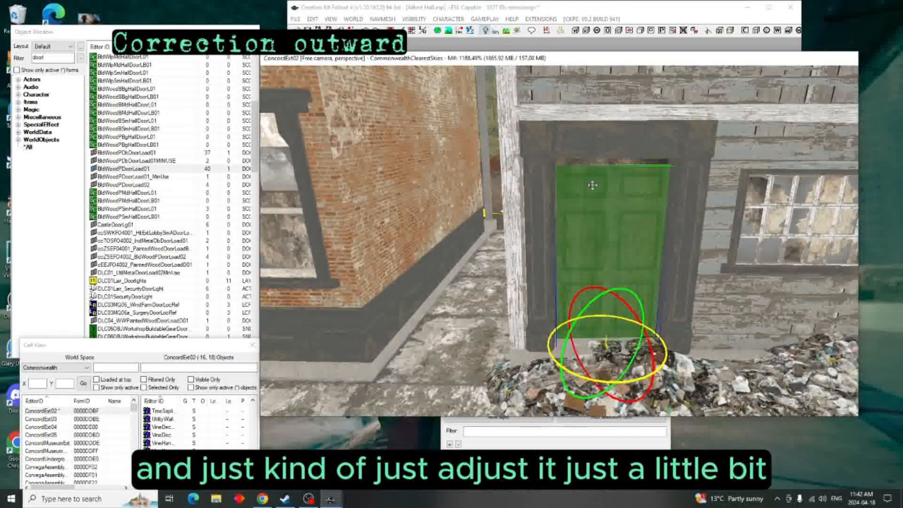
key(e)
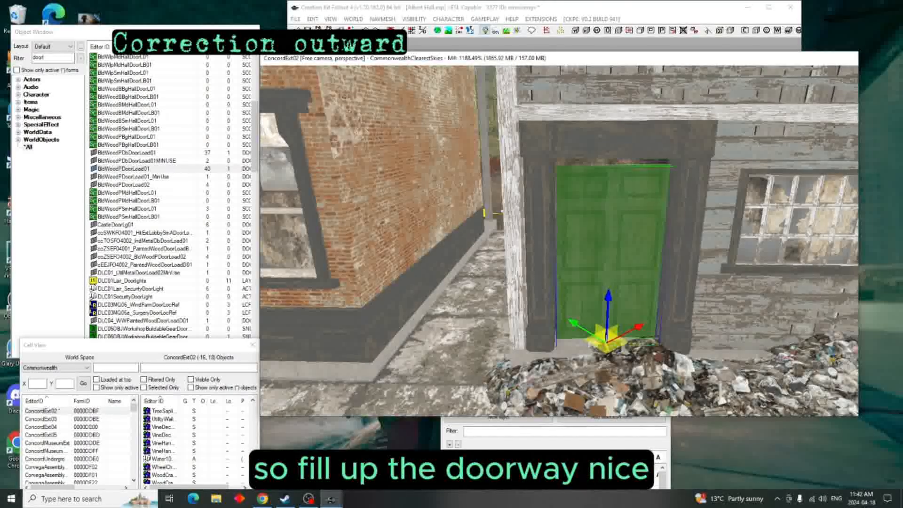
drag(610, 305, 610, 299)
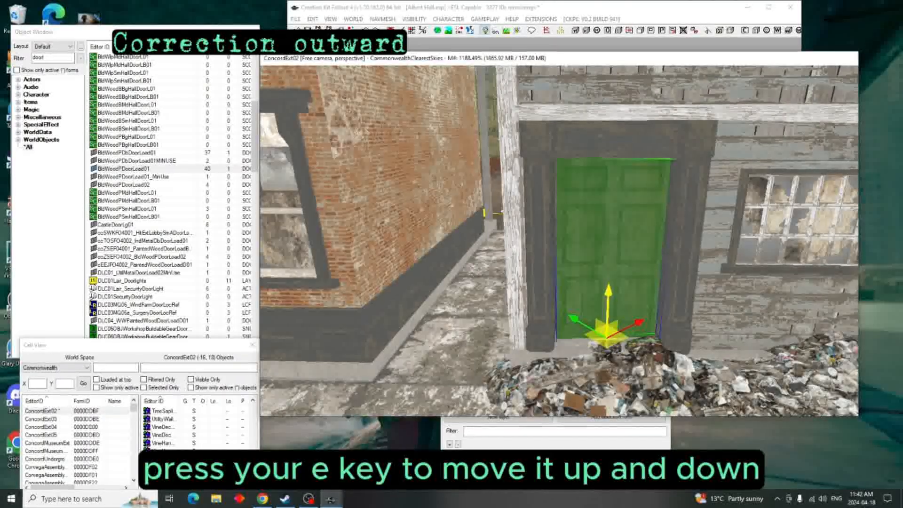
Step: Open the Concord exterior door's reference properties and enable teleporting for it
key(e)
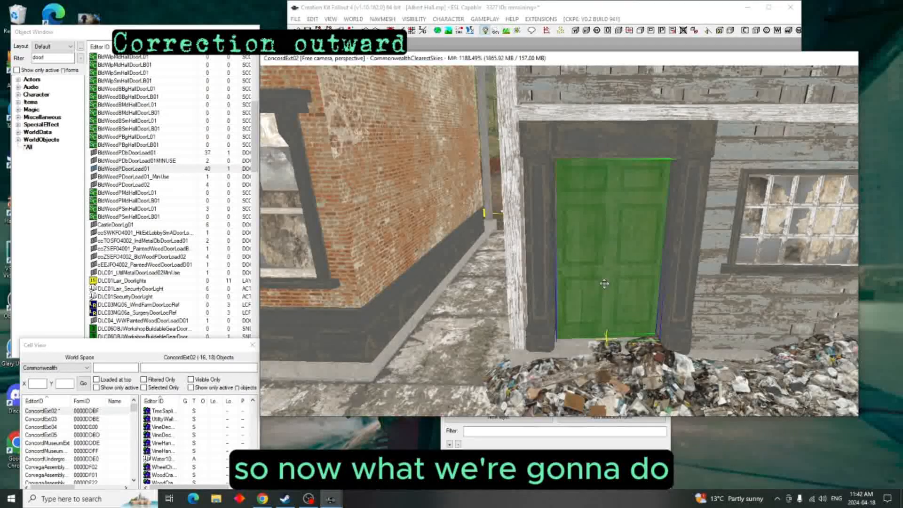
double_click(605, 284)
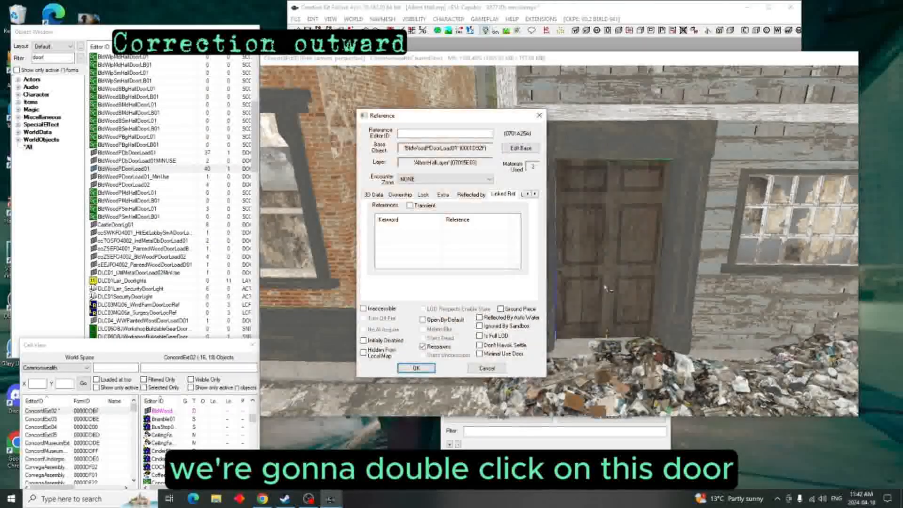
drag(426, 117, 172, 85)
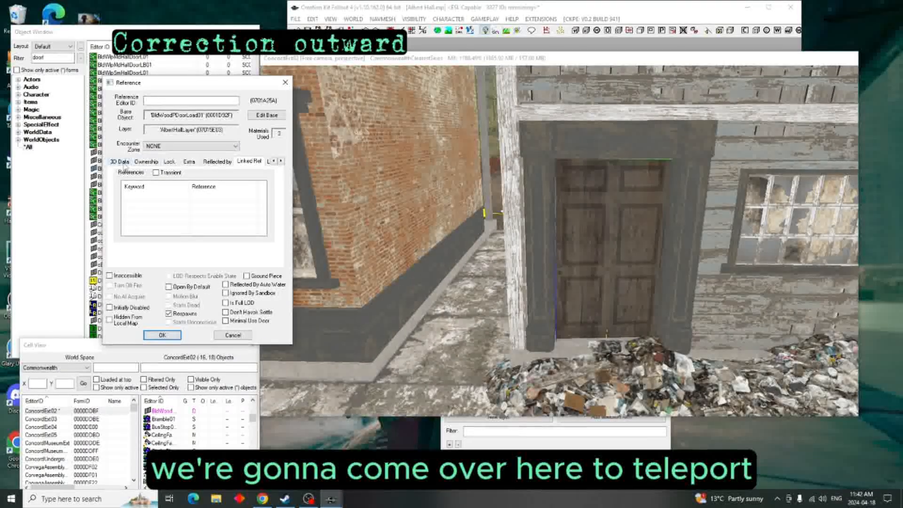
click(275, 162)
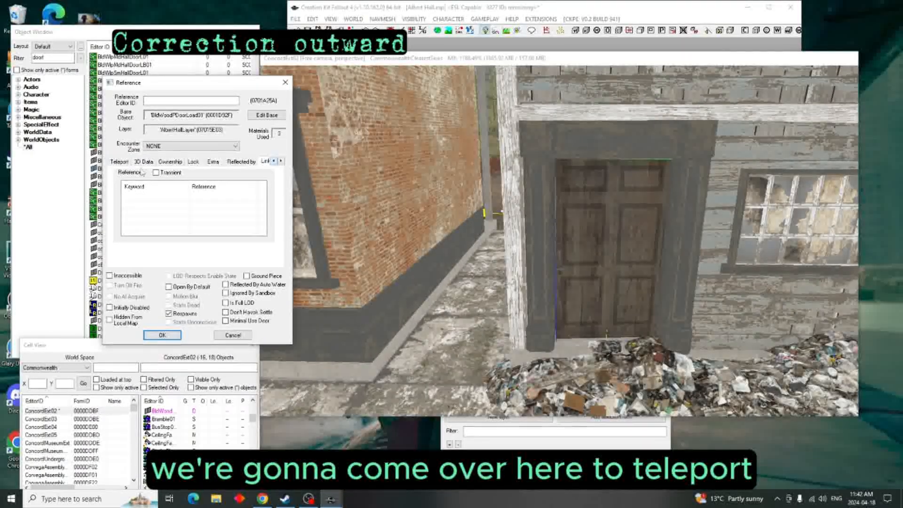
click(120, 162)
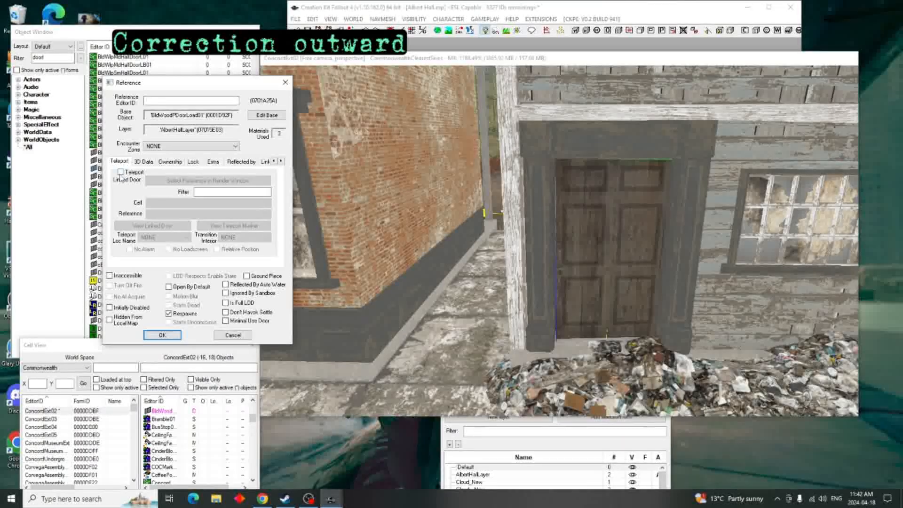
click(120, 172)
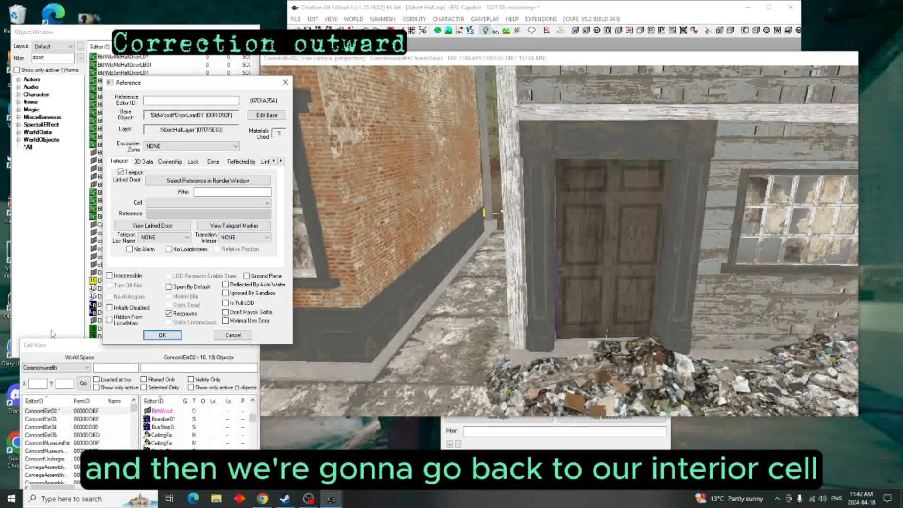
Step: Load the 01AlbertHall interior cell and bring its wooden load door into view beside the open reference properties
click(70, 367)
click(34, 377)
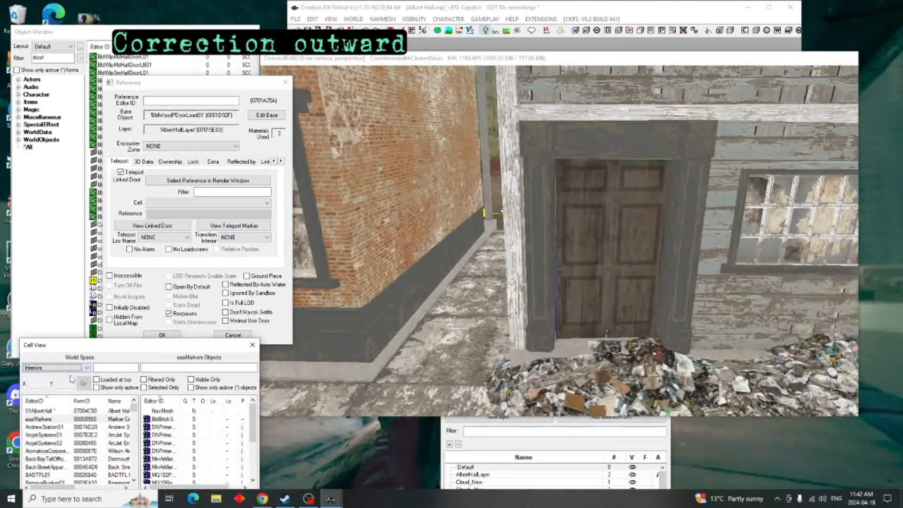
double_click(41, 411)
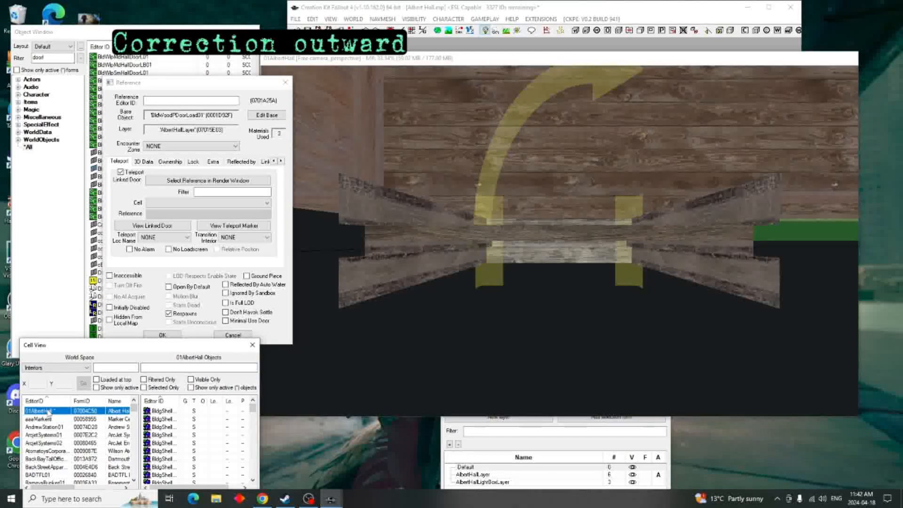
shift+middle_drag(540, 288, 436, 273)
drag(204, 83, 353, 51)
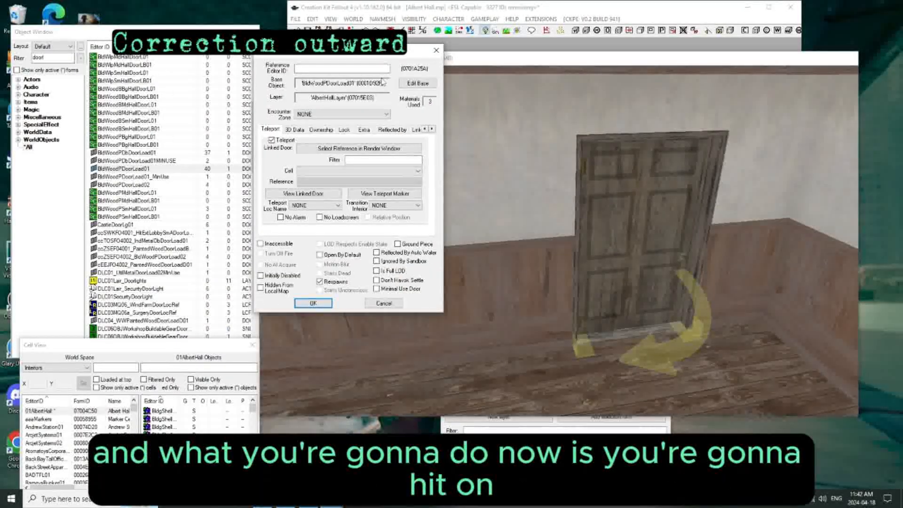
Step: Link the Concord door to the Albert Hall wooden door by picking it in the 3D view, and accept the reference properties
click(365, 151)
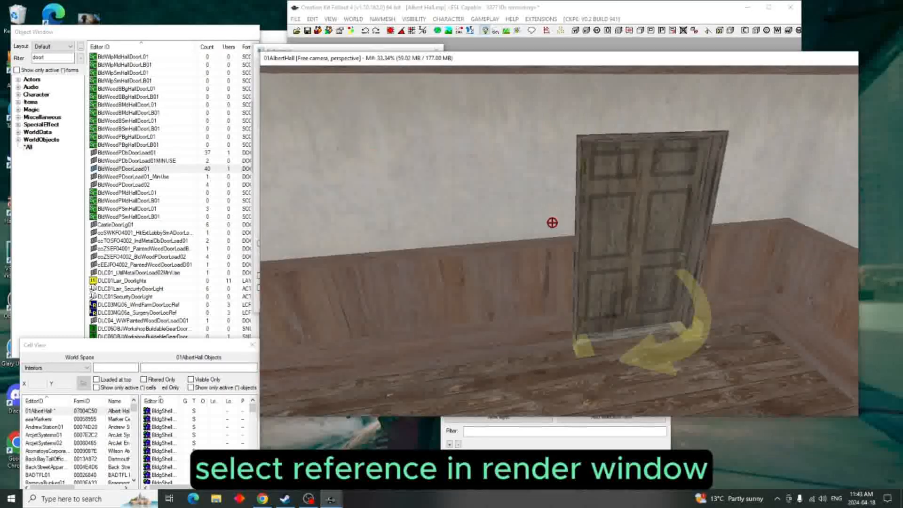
double_click(626, 223)
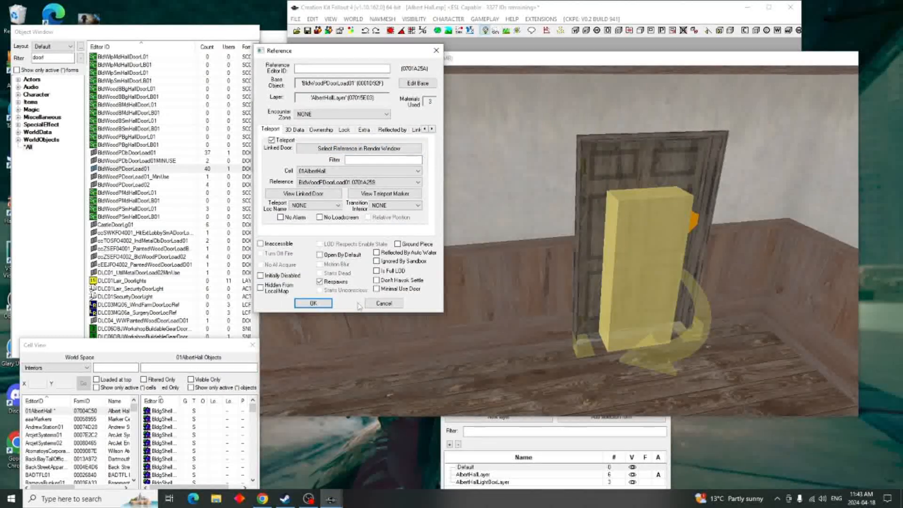
click(308, 303)
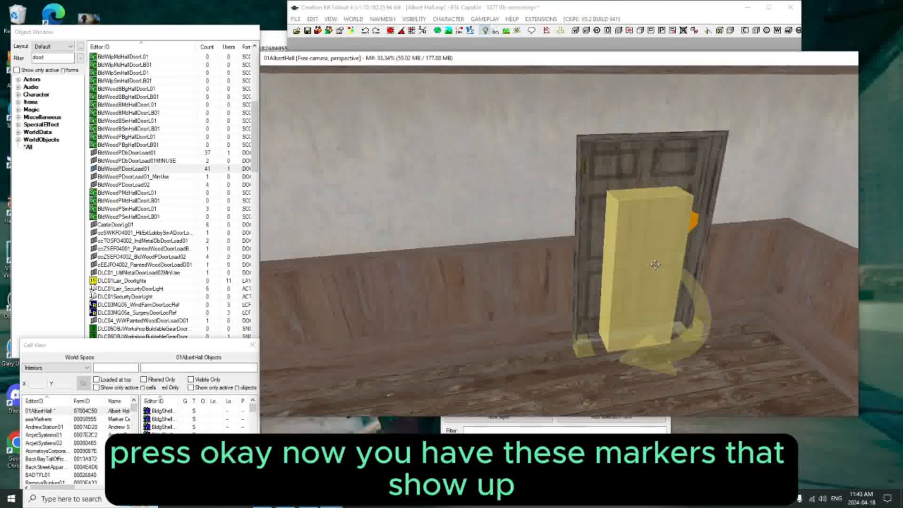
Step: Move the yellow teleport marker out in front of the Albert Hall door and turn its arrow to face into the room
drag(651, 252, 689, 280)
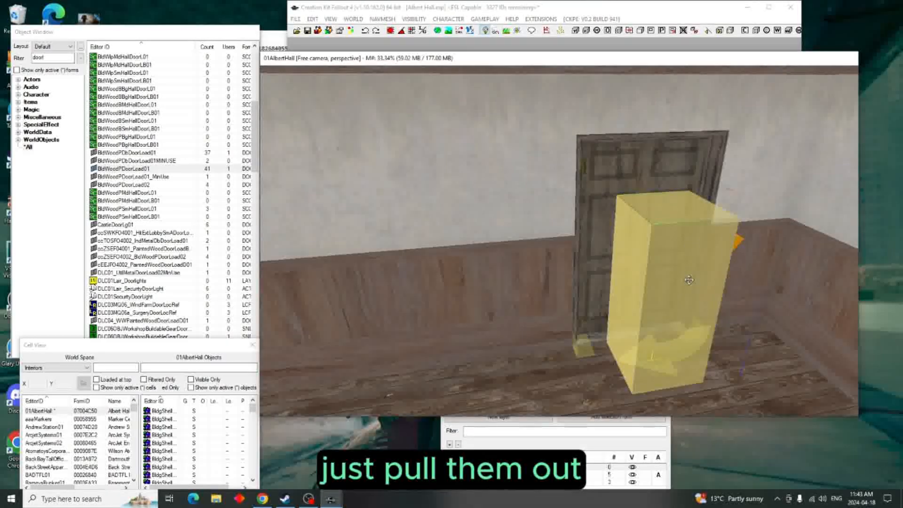
key(w)
mouse_move(710, 262)
right_down()
mouse_move(663, 263)
mouse_move(703, 252)
mouse_move(690, 245)
right_up()
key(w)
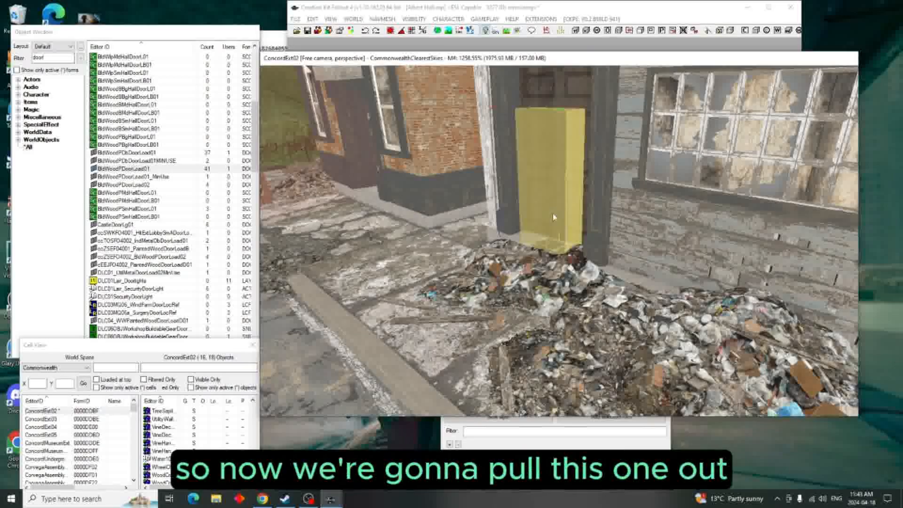
Step: Pull the teleport marker out of the Concord doorway and turn its arrow to face away from the door
drag(562, 191, 527, 190)
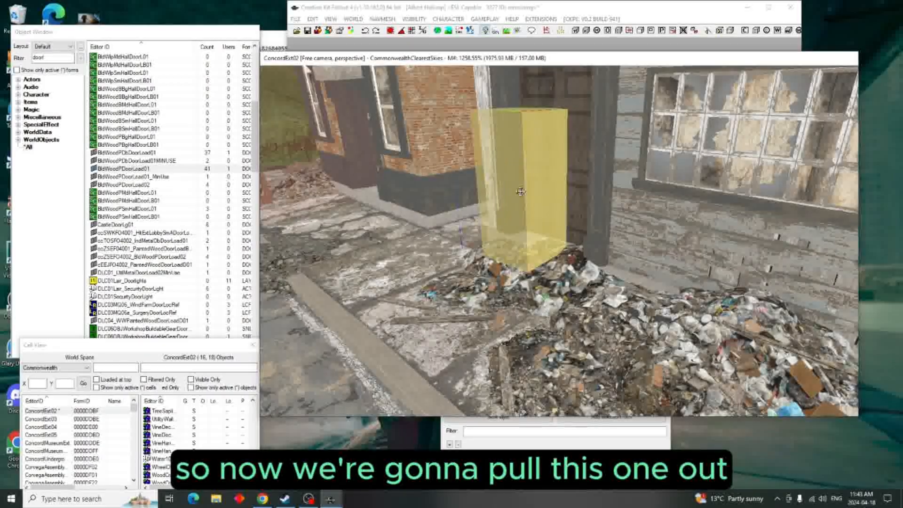
key(w)
mouse_move(545, 164)
right_down()
mouse_move(629, 164)
mouse_move(544, 154)
right_up()
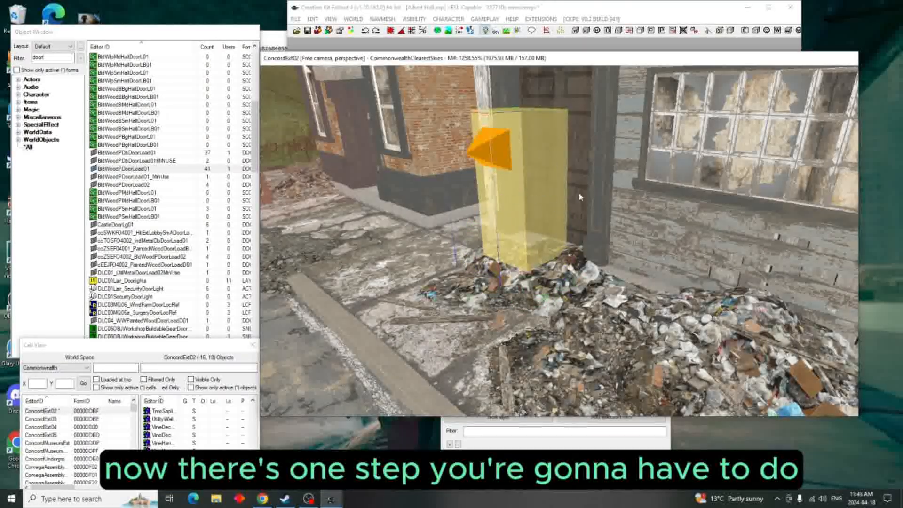
Step: Display the navmesh on the ground in front of the Concord door's teleport marker
shift+middle_drag(577, 194, 597, 205)
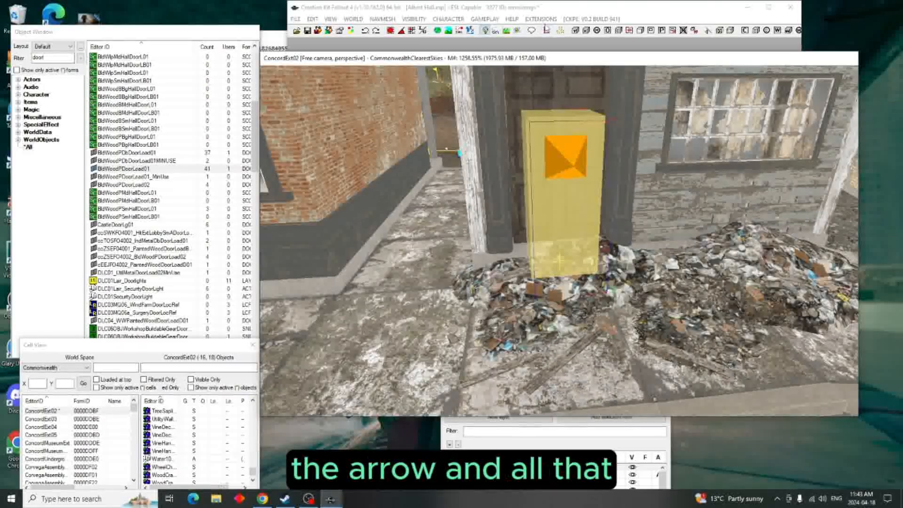
click(547, 31)
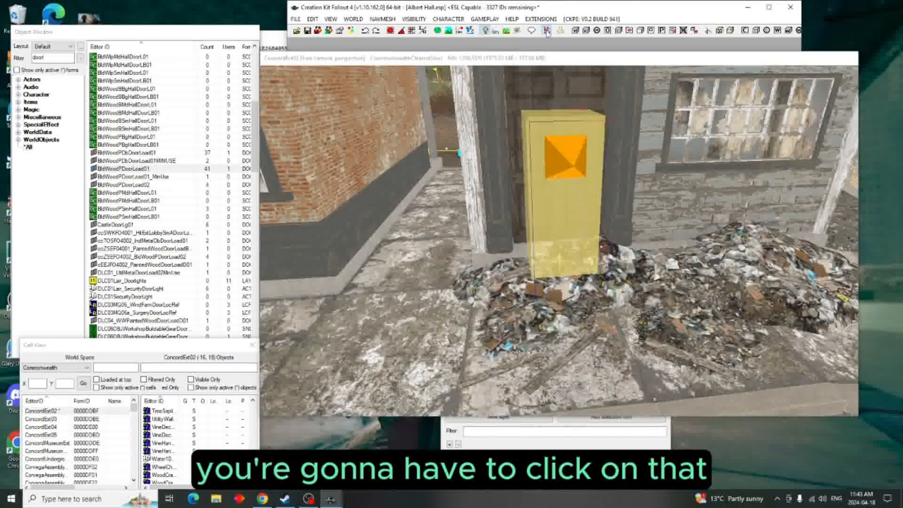
click(547, 31)
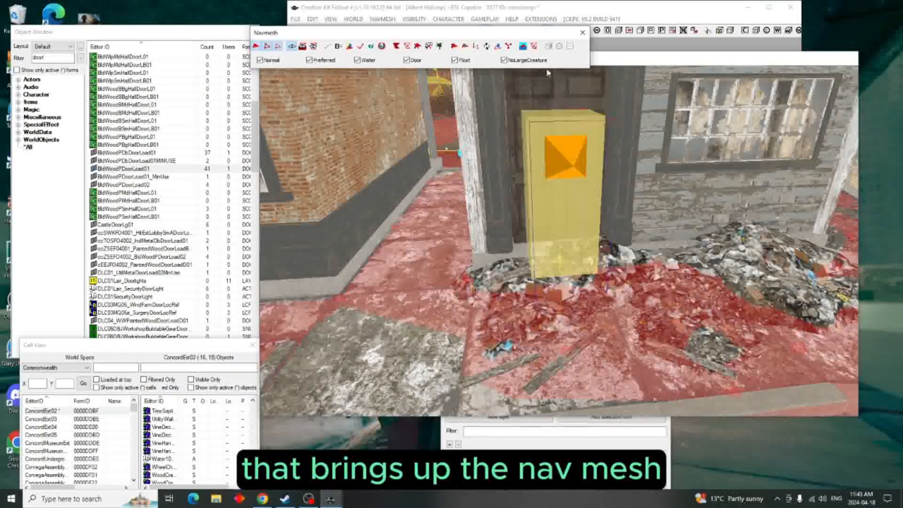
middle_drag(559, 261, 548, 296)
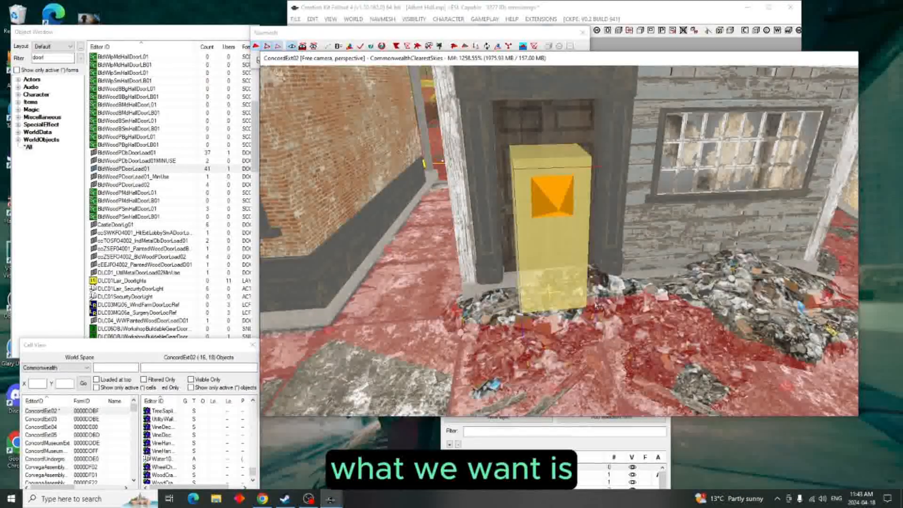
Step: Select the navmesh triangles at the Concord marker to check that the mesh butts up to it, and leave navmesh editing
click(598, 308)
click(598, 311)
key(Delete)
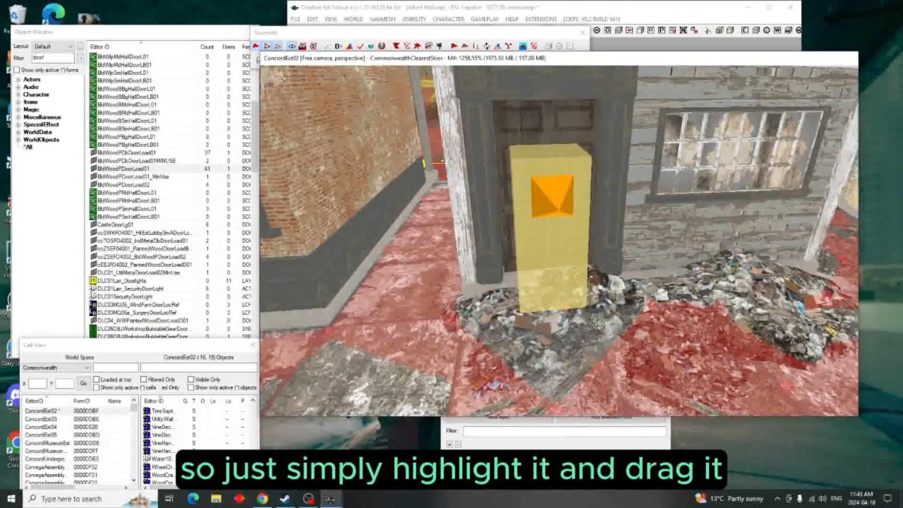
click(616, 311)
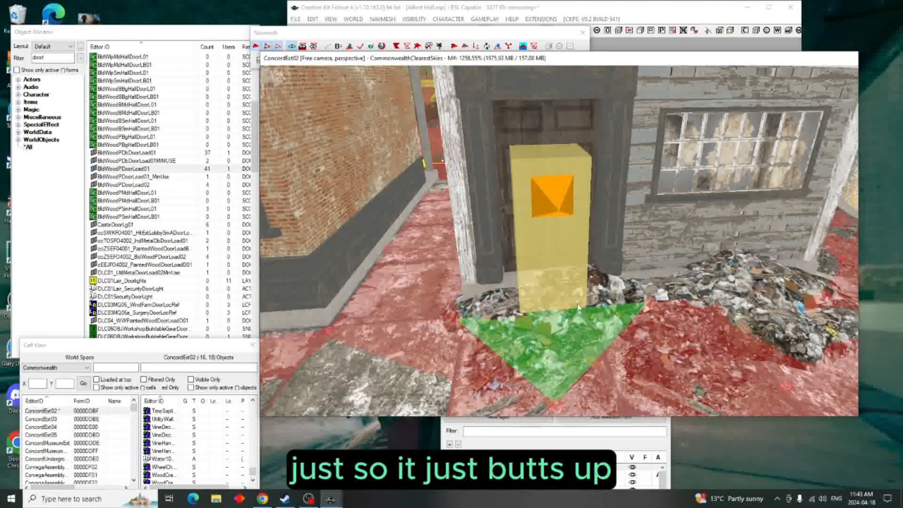
click(607, 306)
click(623, 309)
click(639, 332)
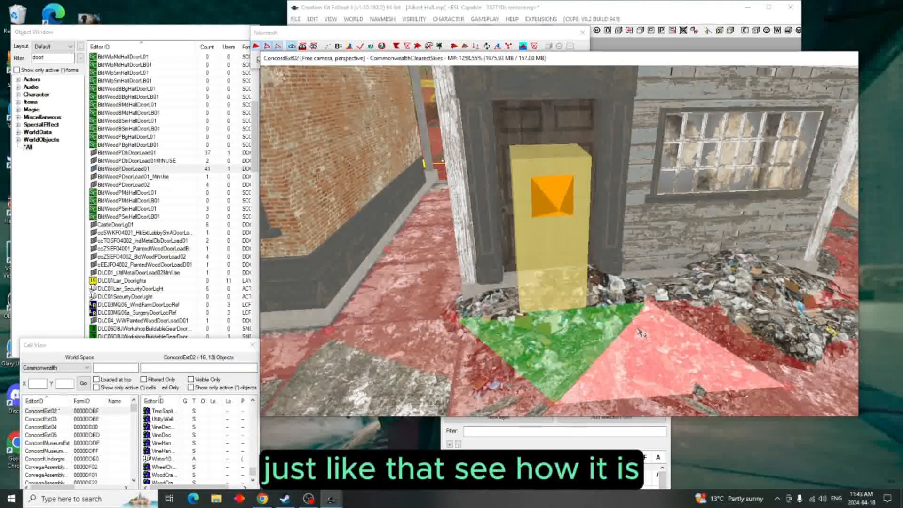
click(595, 319)
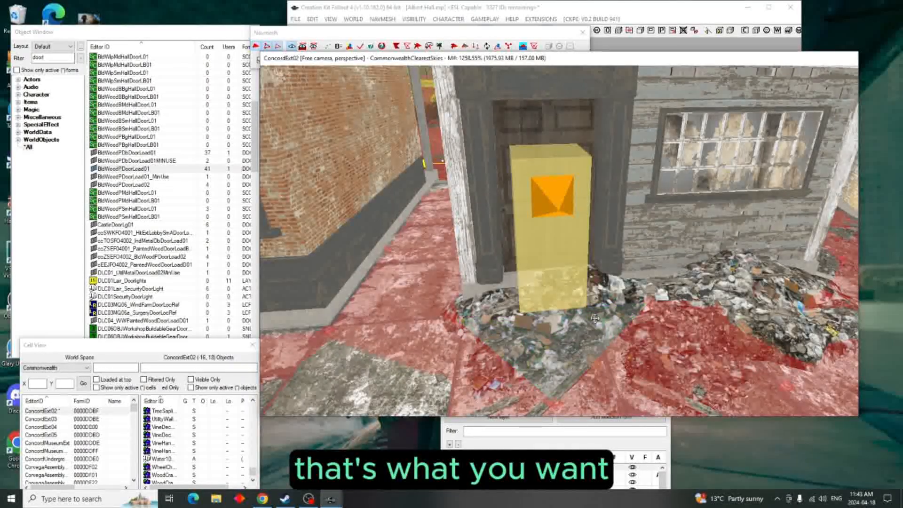
click(566, 283)
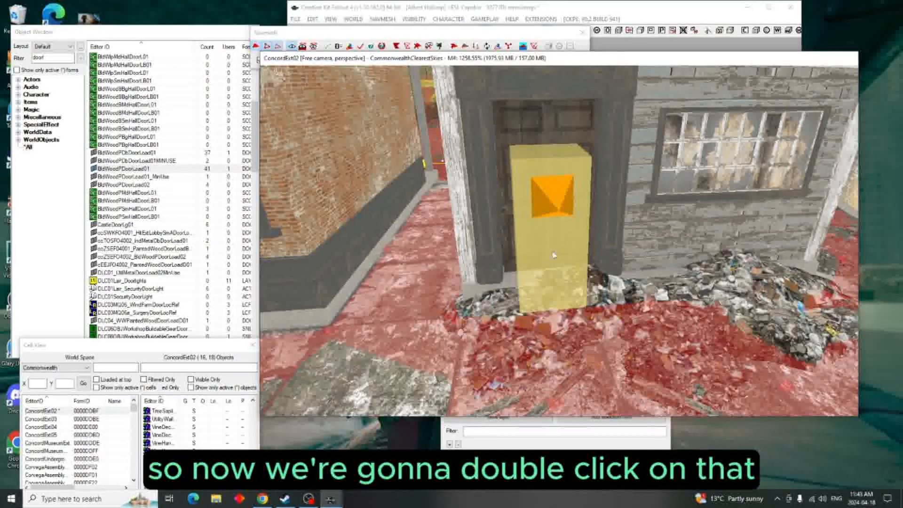
click(583, 32)
Step: Jump from the Concord teleport marker to its linked door in 01AlbertHall and hide the markers
double_click(568, 173)
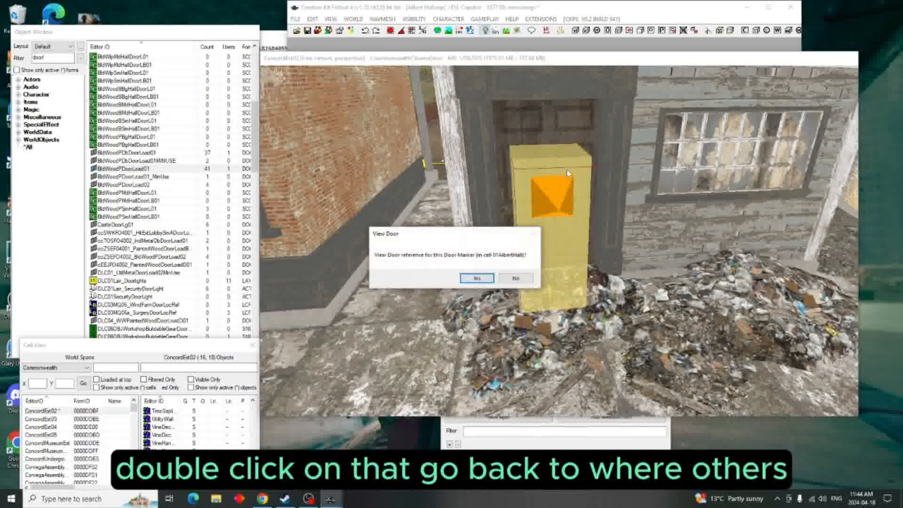
click(477, 278)
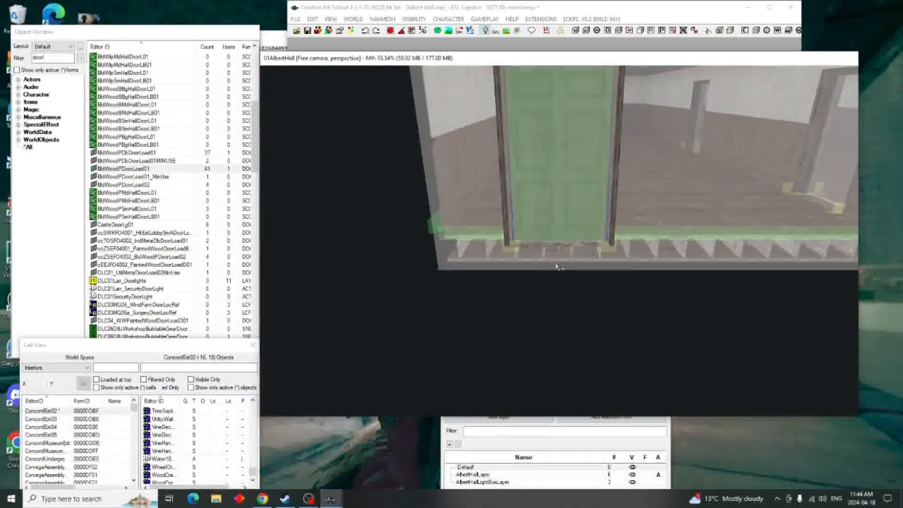
mouse_move(572, 244)
shift+middle_down()
mouse_move(689, 254)
mouse_move(584, 266)
mouse_move(607, 276)
mouse_move(754, 231)
shift+middle_up()
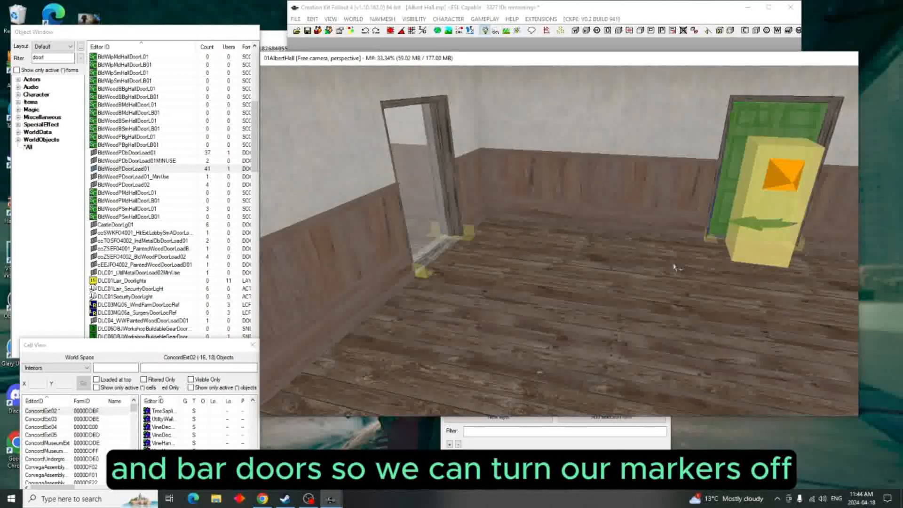
key(m)
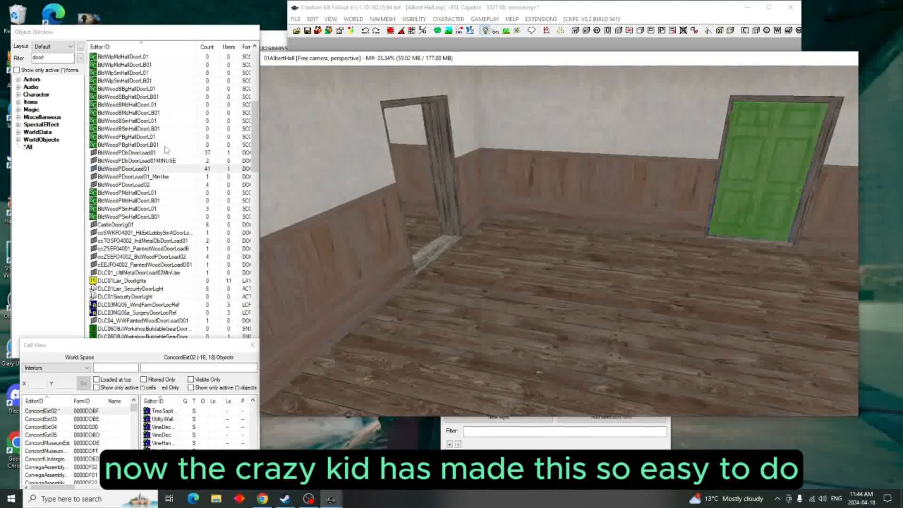
Step: Clear the object filter, open the PackIn category under Miscellaneous, and filter it for "chain"
click(60, 58)
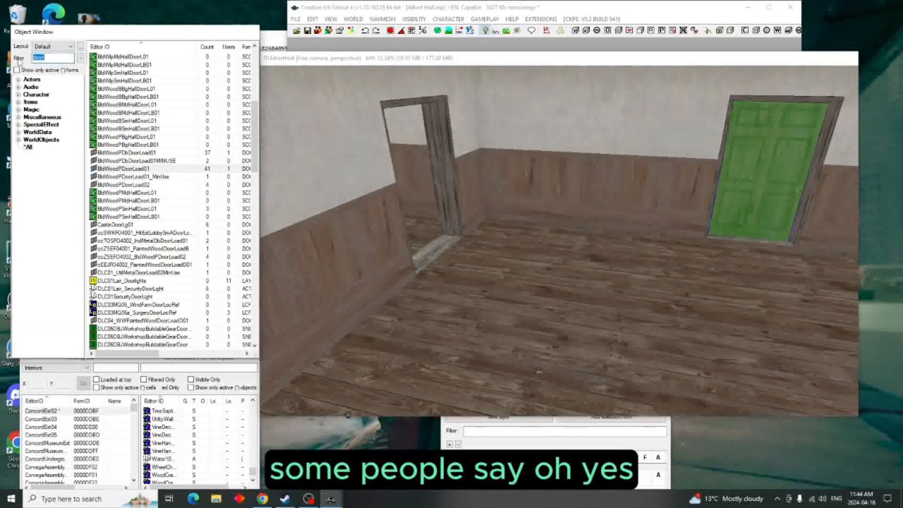
key(BackSpace)
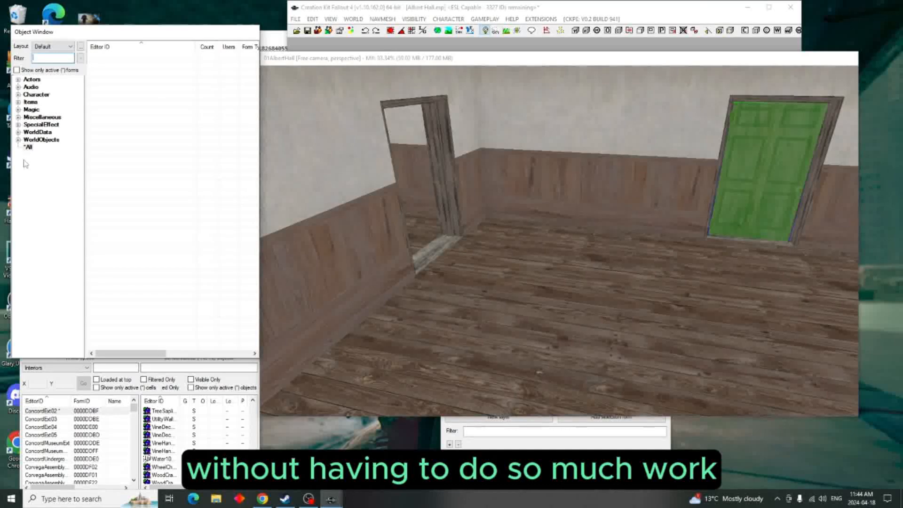
click(18, 117)
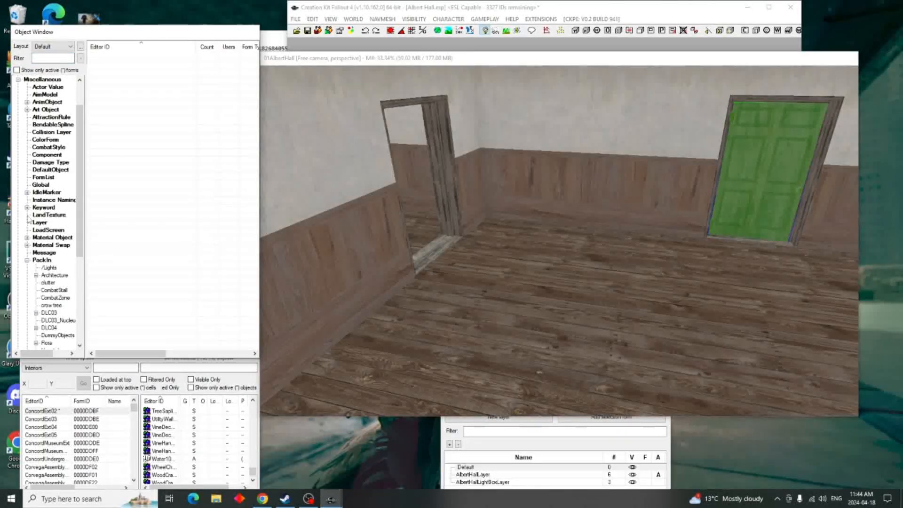
click(41, 261)
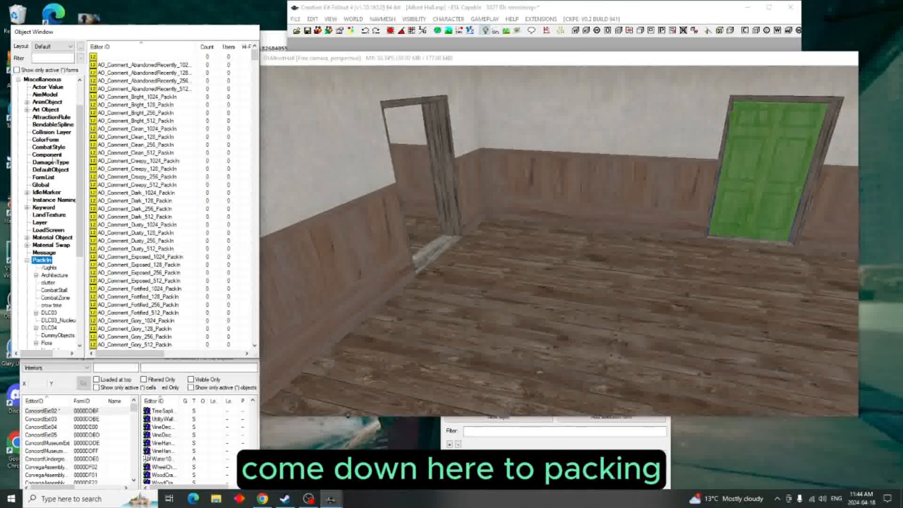
click(59, 60)
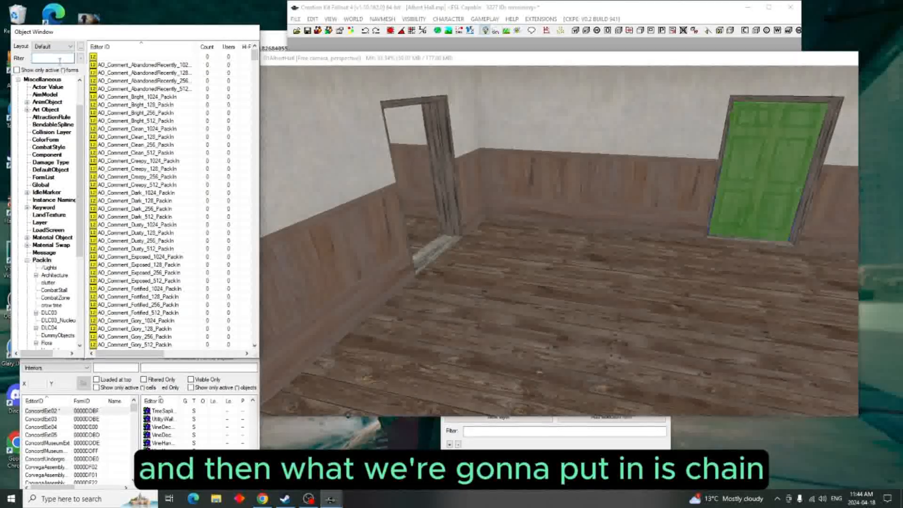
text(cha)
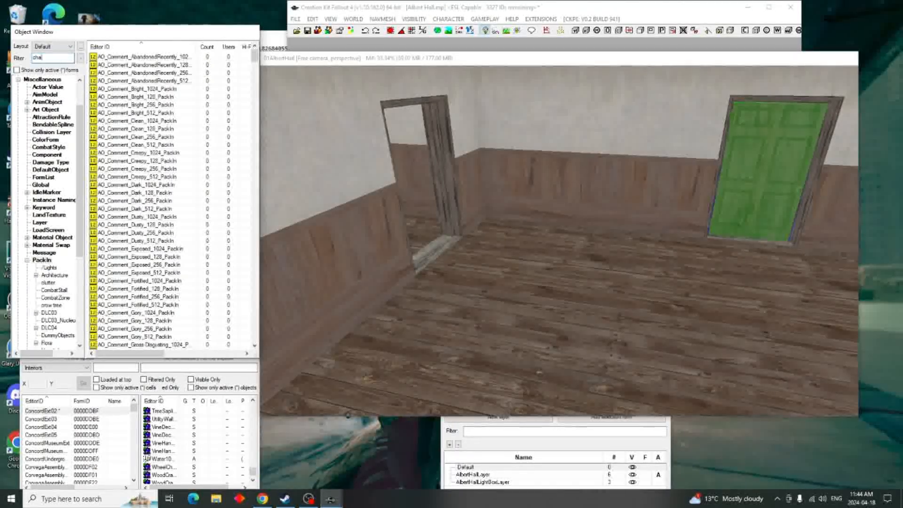
text(in)
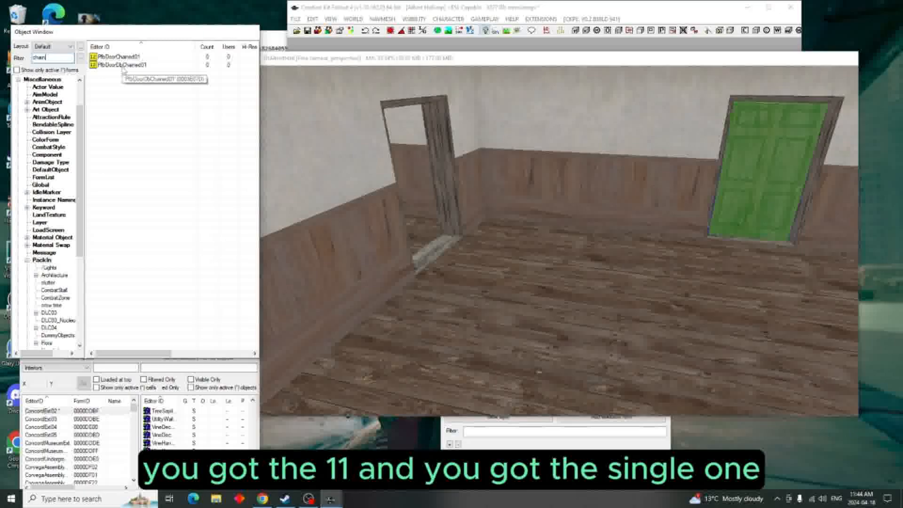
click(122, 59)
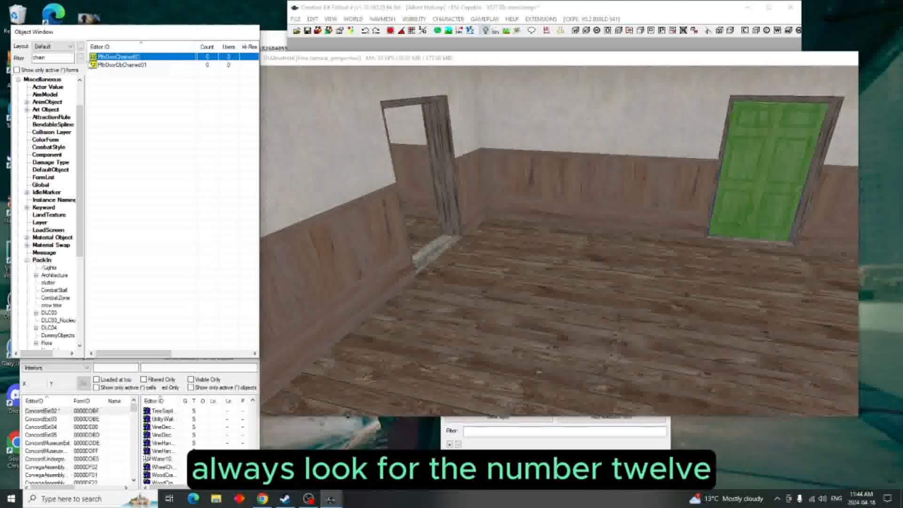
drag(112, 60, 485, 318)
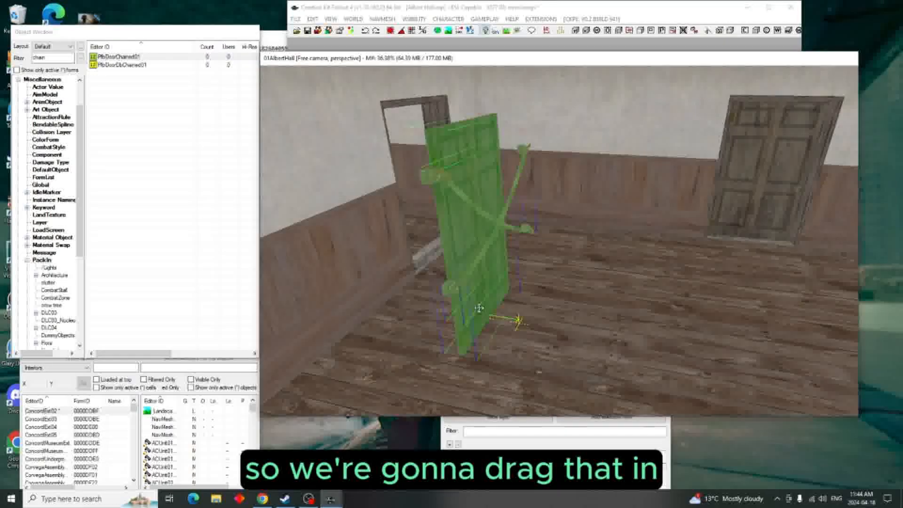
key(w)
mouse_move(477, 238)
right_down()
mouse_move(512, 238)
mouse_move(459, 238)
mouse_move(472, 230)
right_up()
key(Delete)
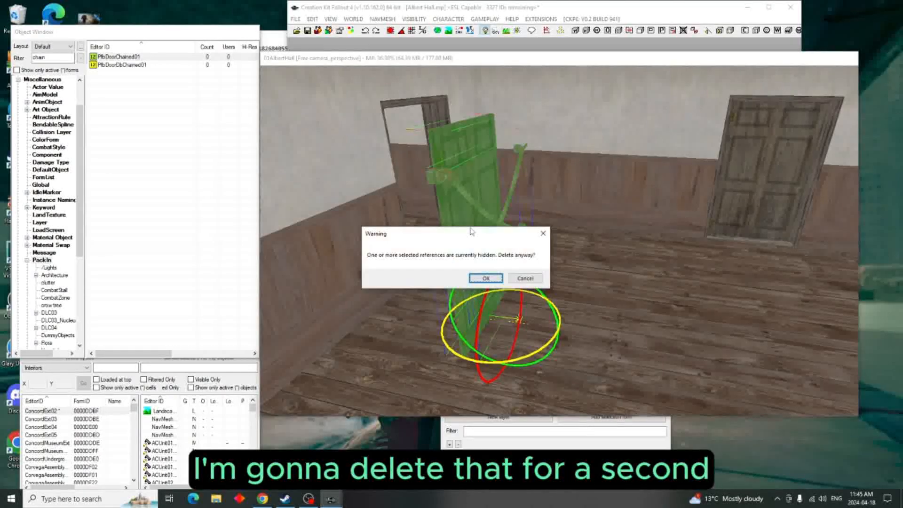
click(486, 278)
click(342, 279)
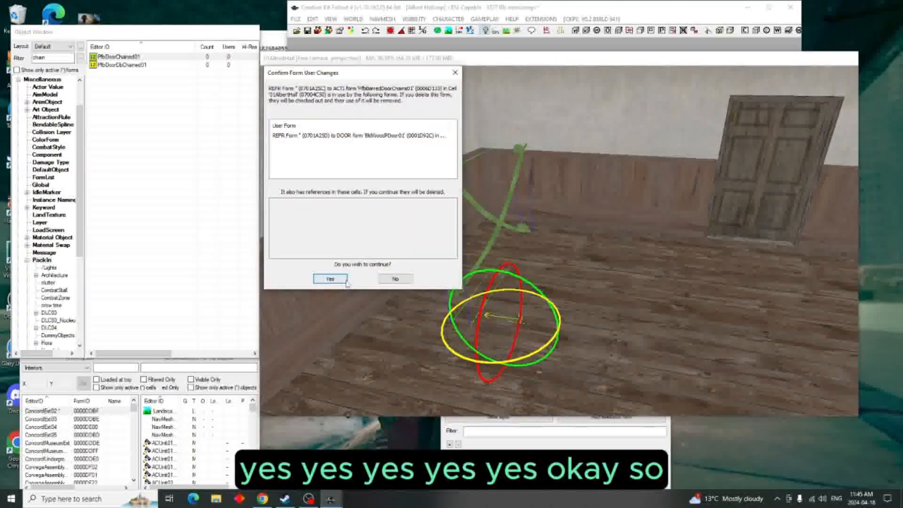
click(333, 280)
click(331, 280)
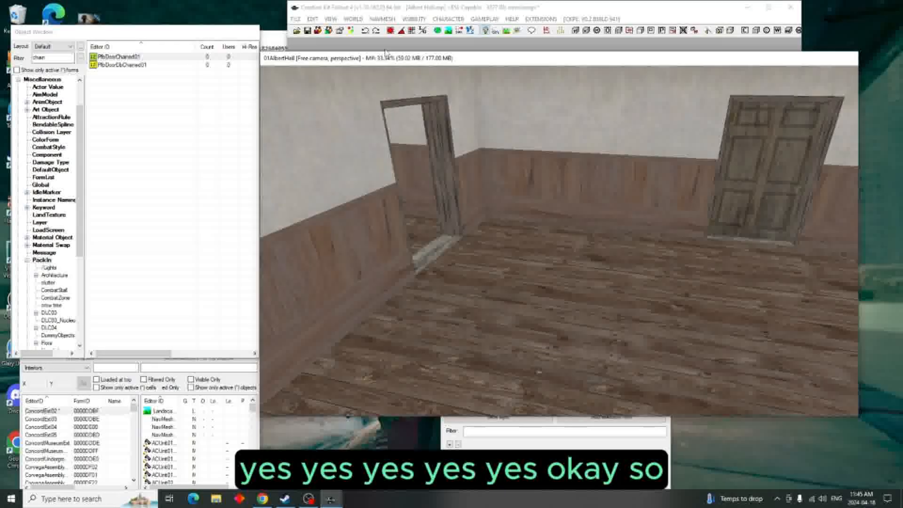
Step: Turn on grid and angle snapping, place PfbDoorChained01 on the room floor, and rotate it so its chained side faces the opposite way
click(391, 30)
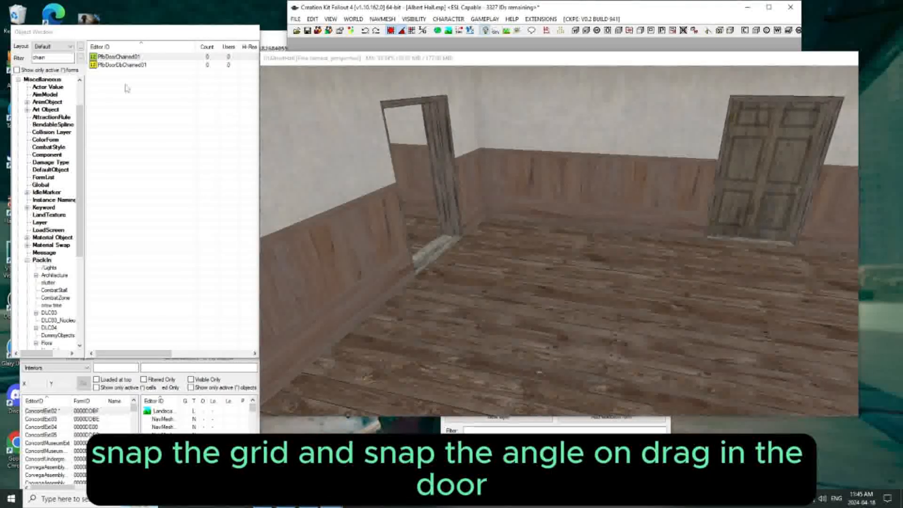
drag(134, 57, 314, 194)
drag(513, 302, 517, 301)
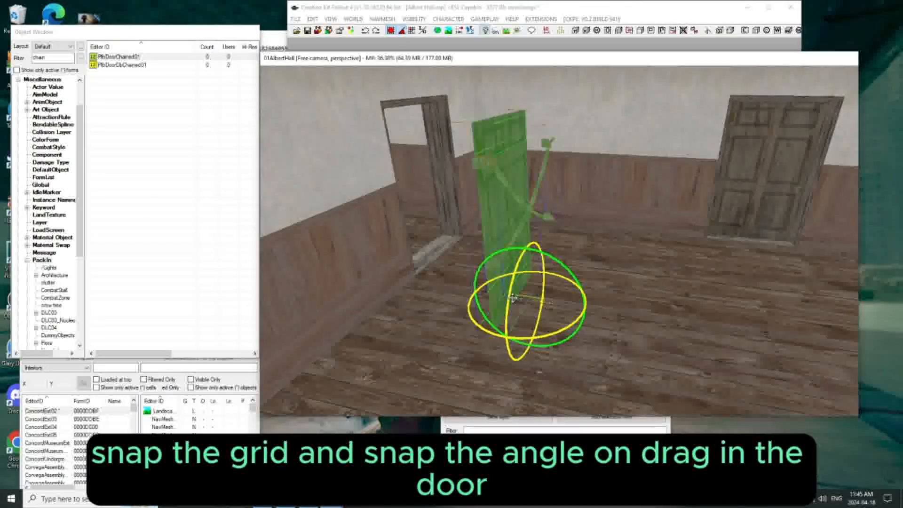
drag(494, 333, 574, 325)
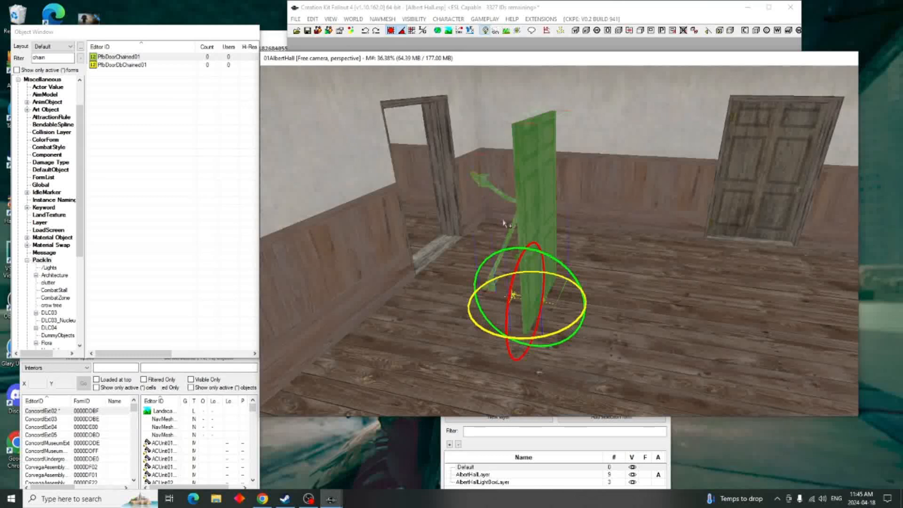
Step: Move the chained door into the open doorway near the room corner and check its fit in the frame
key(w)
drag(530, 232, 429, 248)
key(shift)
scroll(631, 250, up, 3)
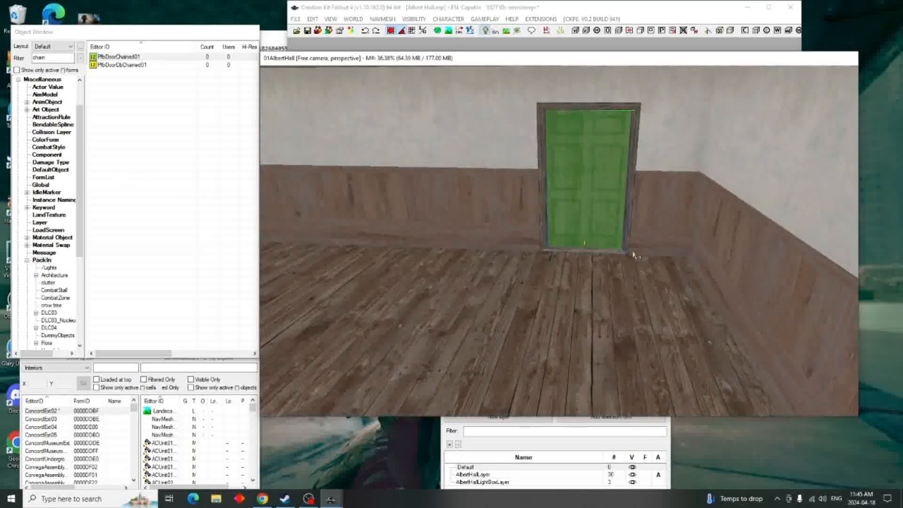
key(shift)
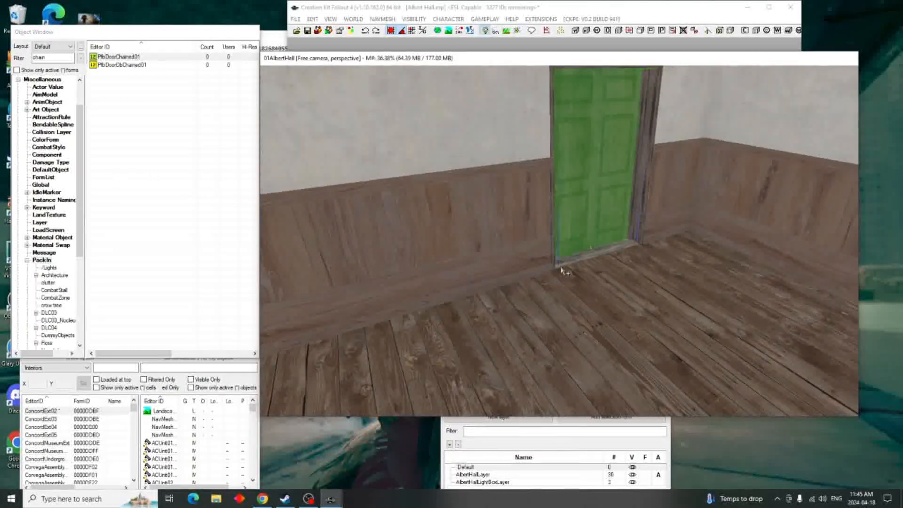
middle_drag(565, 267, 570, 268)
scroll(571, 266, down, 4)
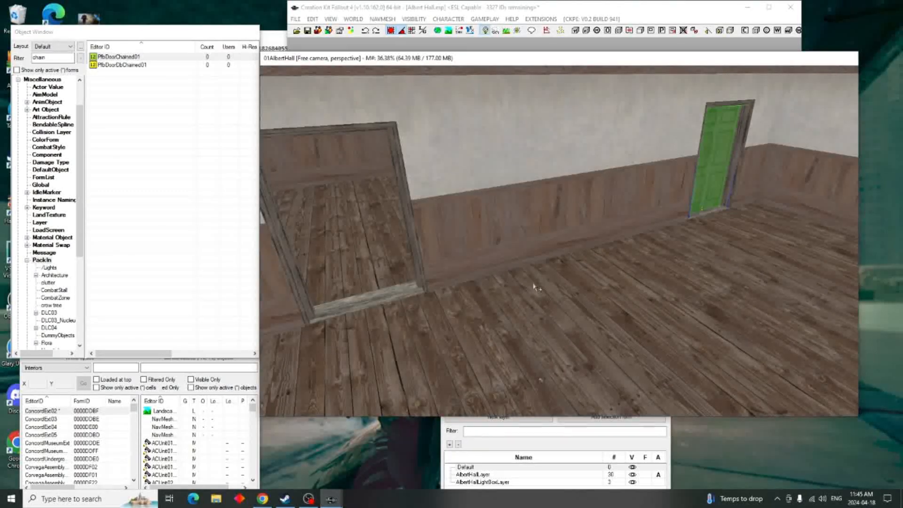
Step: Go to the remaining empty doorway in the hall and filter the list of all objects for "security"
shift+middle_drag(639, 314, 314, 293)
scroll(636, 249, up, 5)
scroll(635, 254, down, 5)
shift+middle_drag(589, 255, 509, 244)
scroll(527, 249, up, 3)
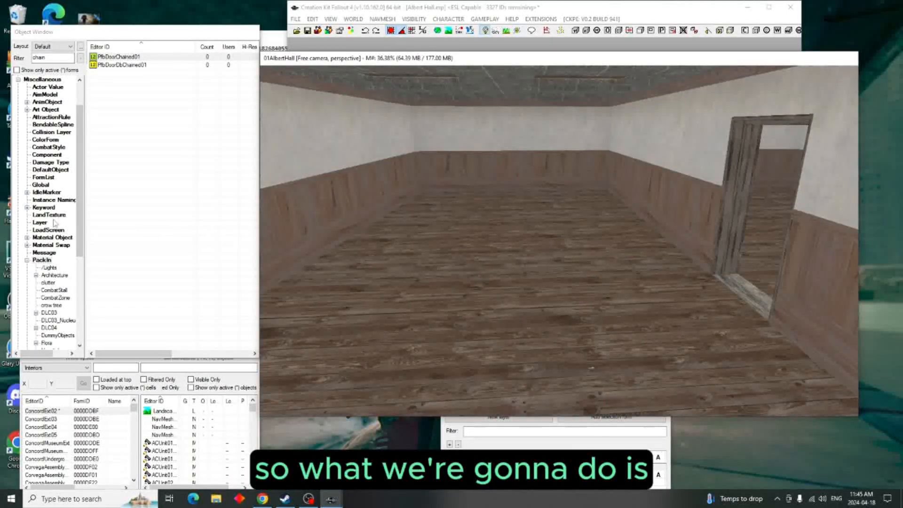
scroll(43, 156, up, 1)
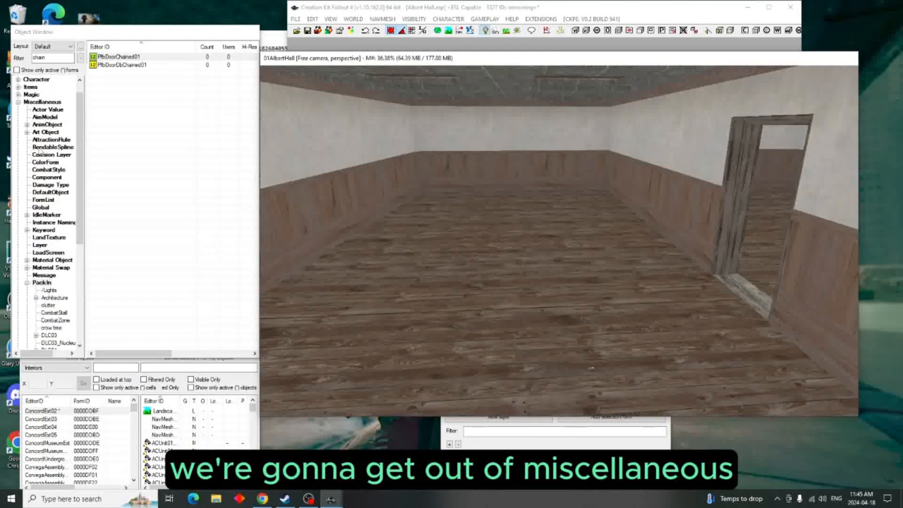
click(18, 102)
click(29, 147)
double_click(41, 57)
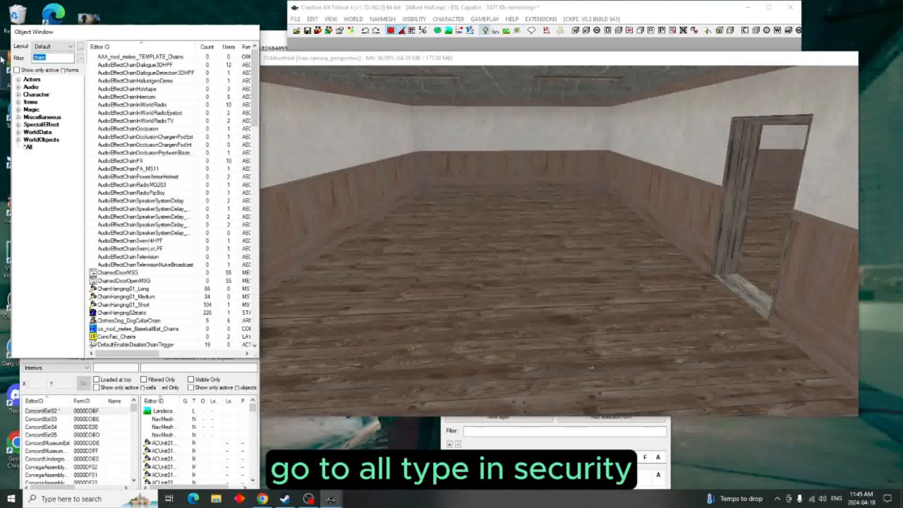
text(sec)
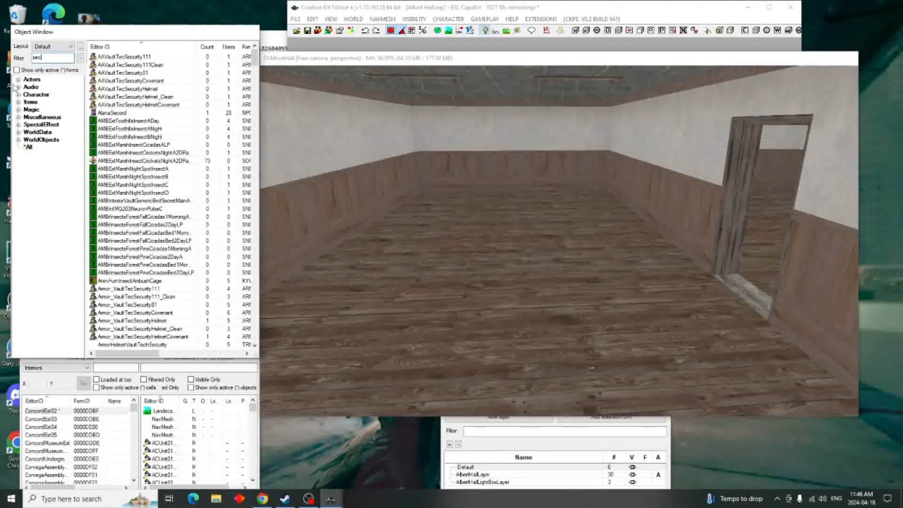
text(urity)
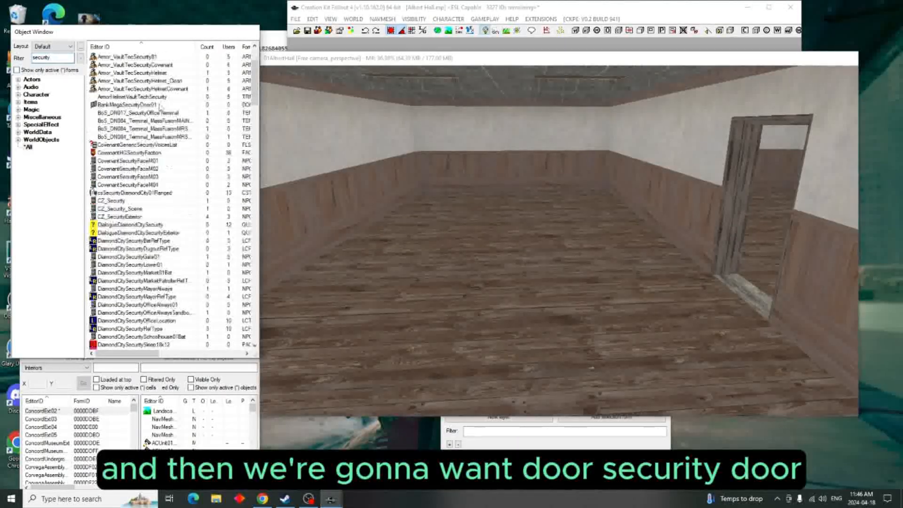
Step: Find the small security gates and preview SecurityGateSm02, SecurityGateSm02A, SecurityGateSm01A and SecurityGateSm01 to compare their panels and opening directions
scroll(164, 107, down, 20)
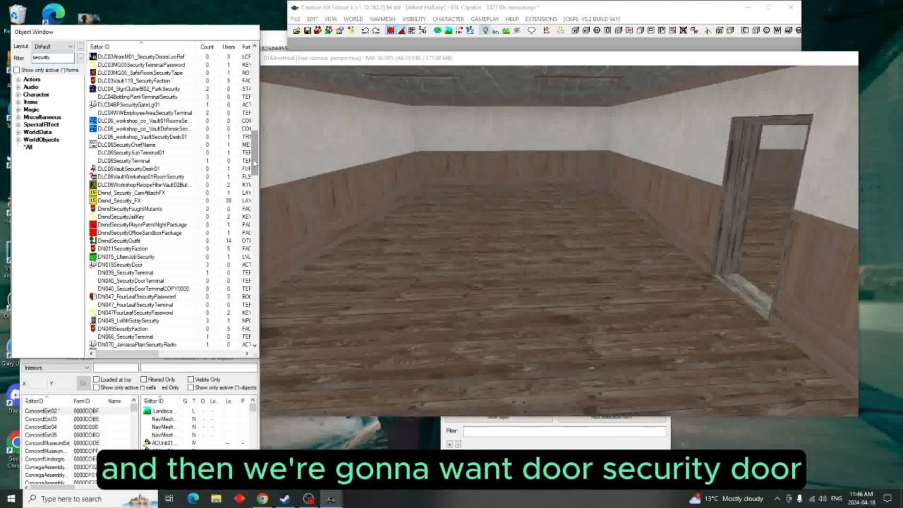
scroll(141, 198, down, 20)
scroll(244, 319, down, 13)
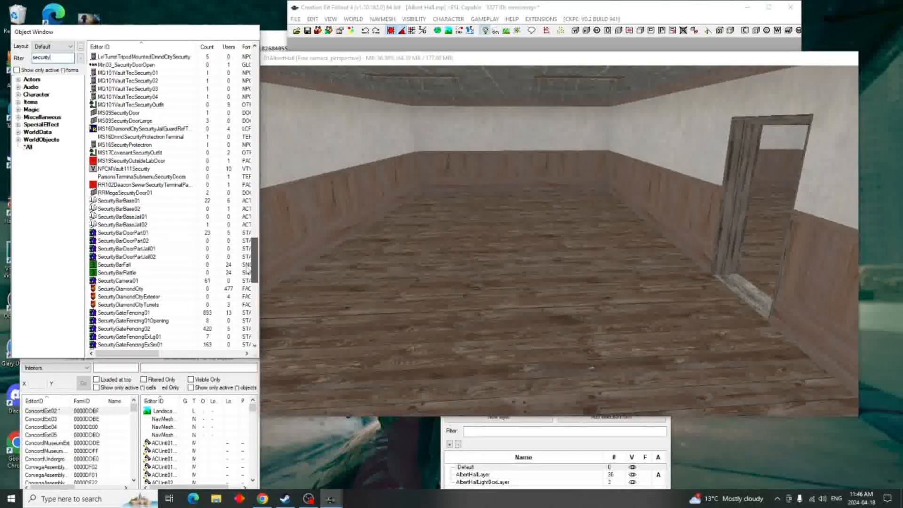
scroll(243, 320, up, 3)
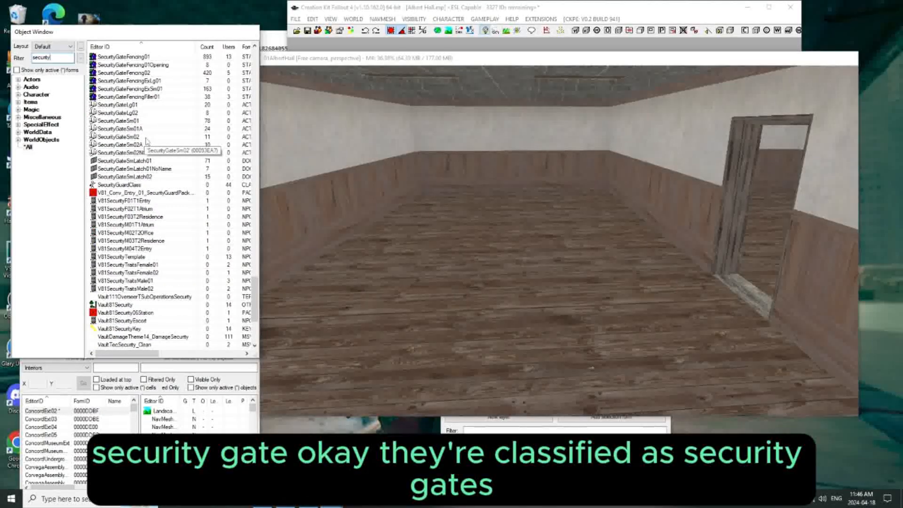
right_click(128, 137)
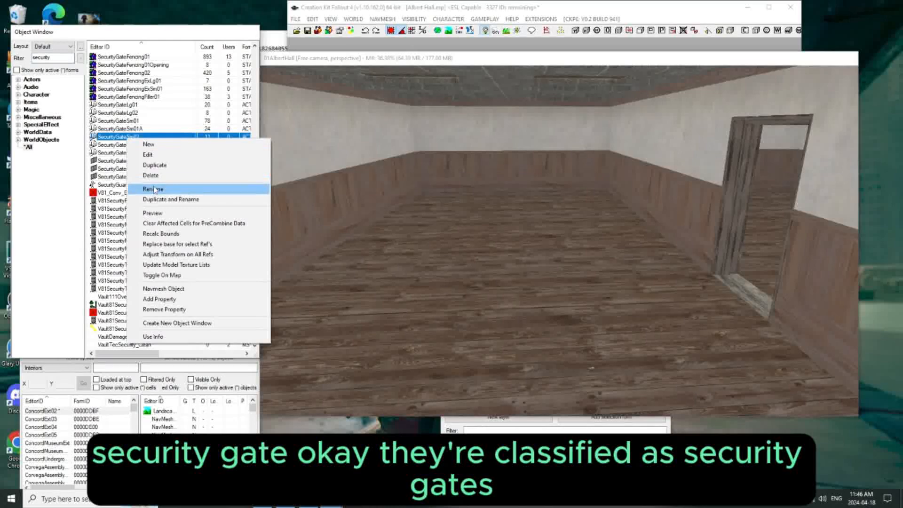
click(153, 213)
drag(539, 212, 561, 140)
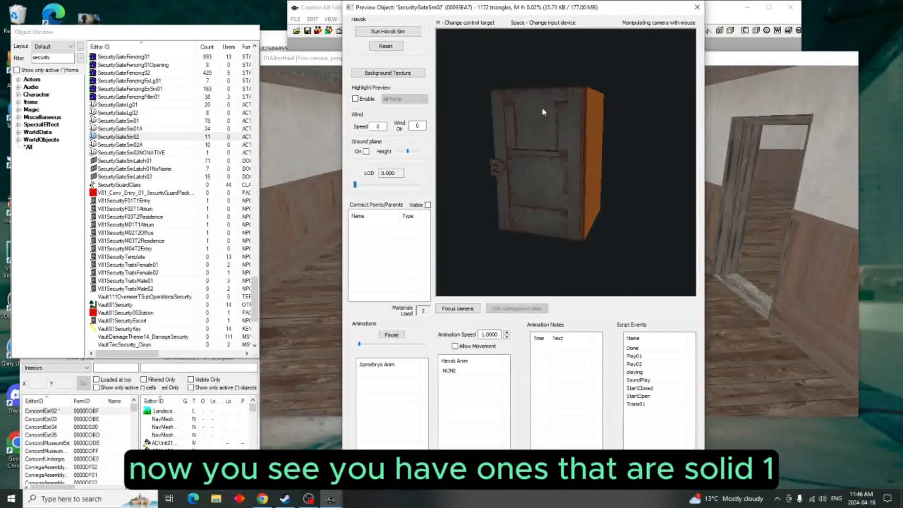
click(124, 145)
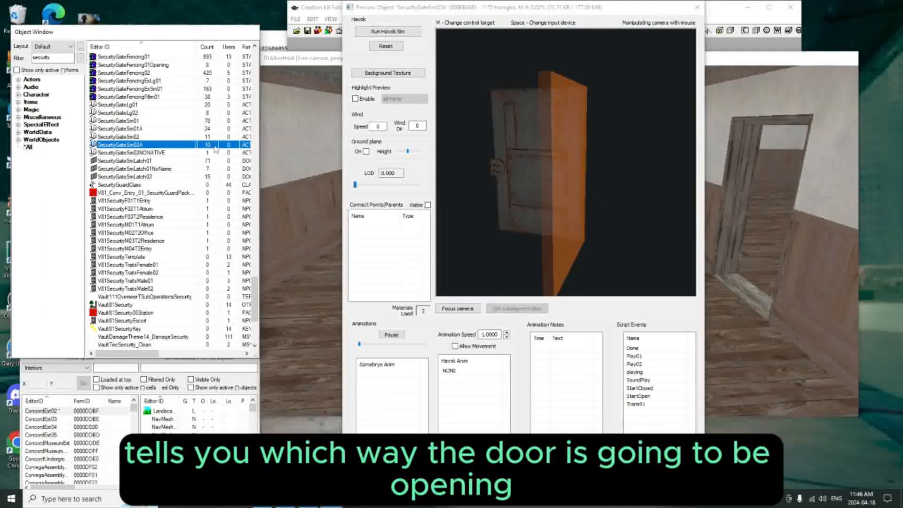
click(215, 129)
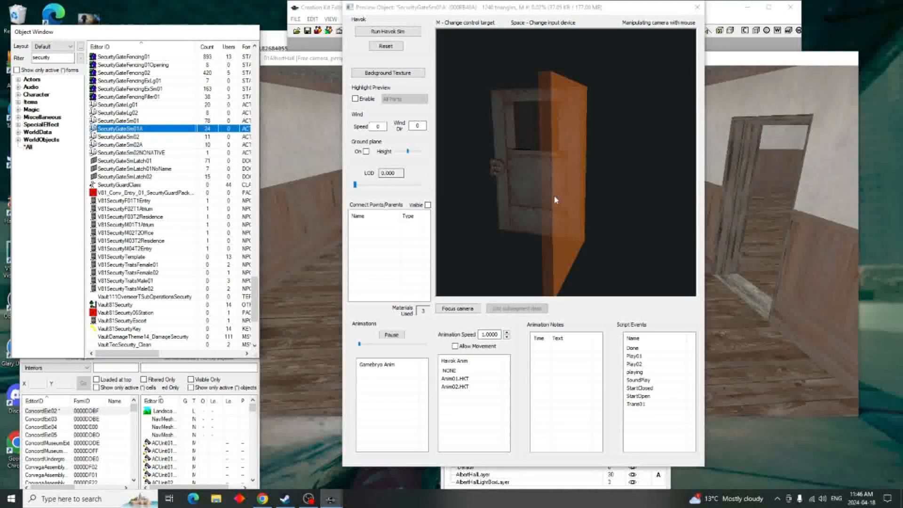
drag(554, 196, 602, 195)
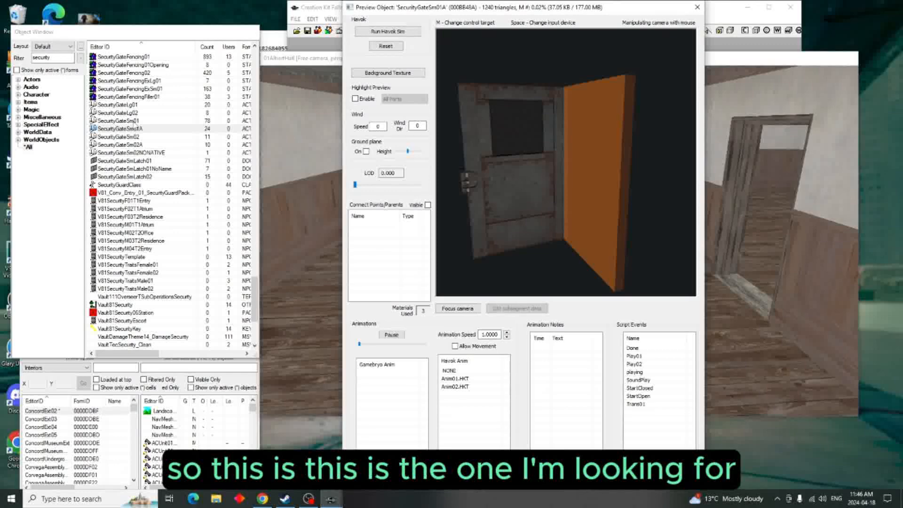
click(135, 121)
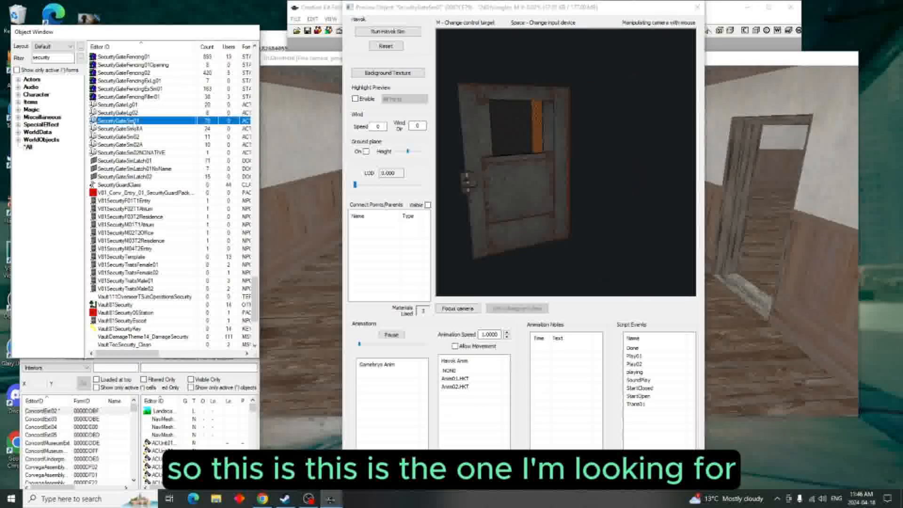
click(698, 7)
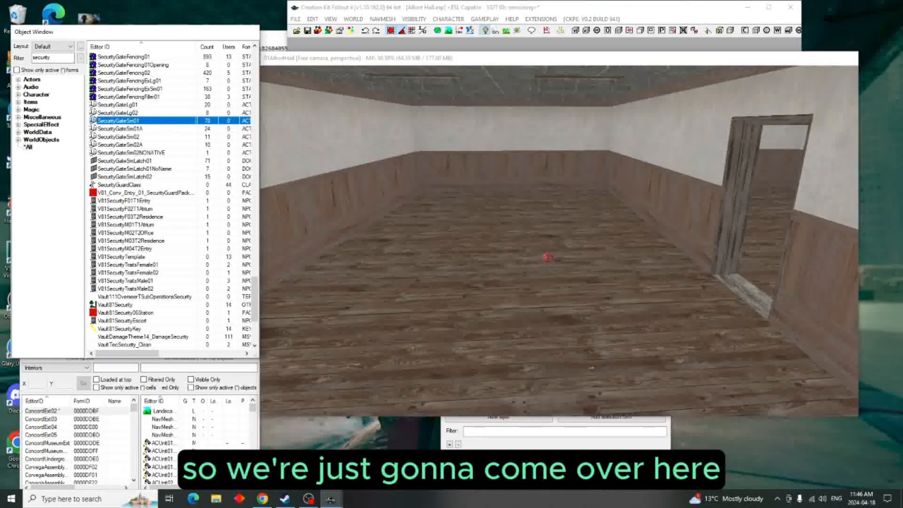
Step: Place SecurityGateSm01 on the floor beside the empty doorway and show the markers to see the gate's opening direction
drag(635, 335, 631, 331)
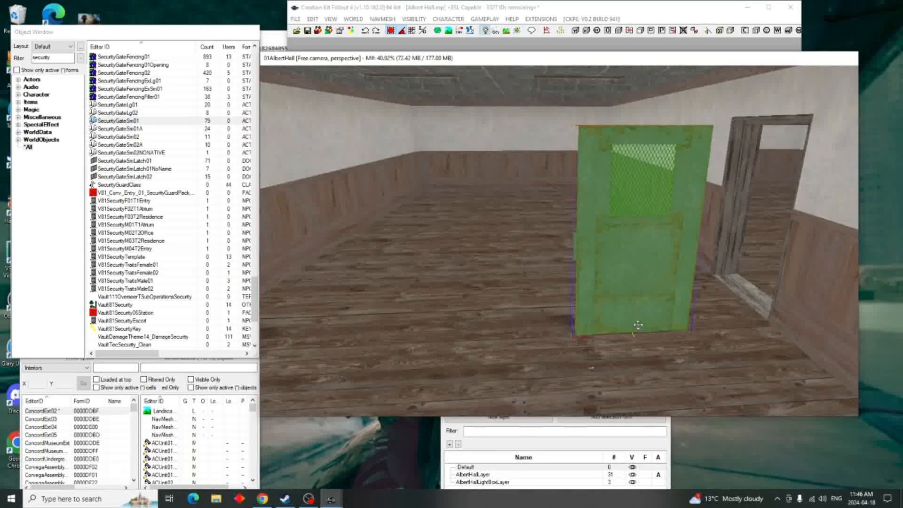
drag(638, 281, 661, 282)
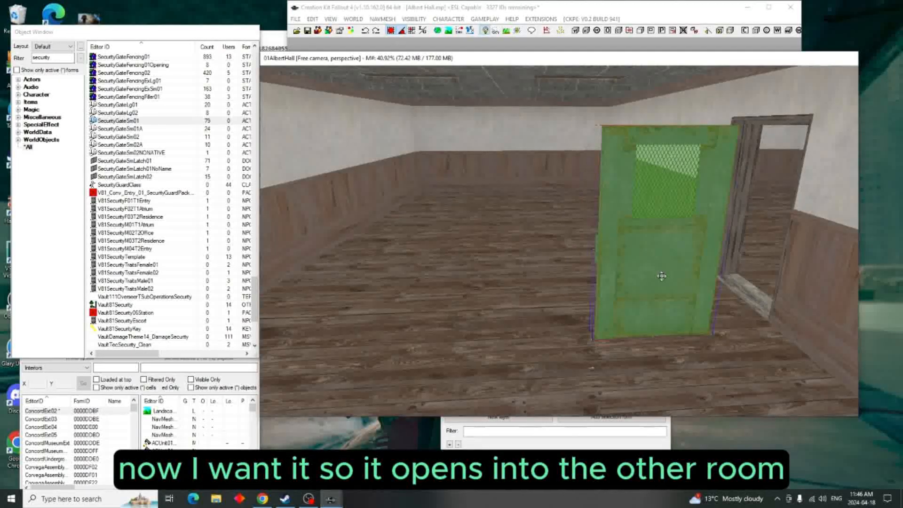
key(w)
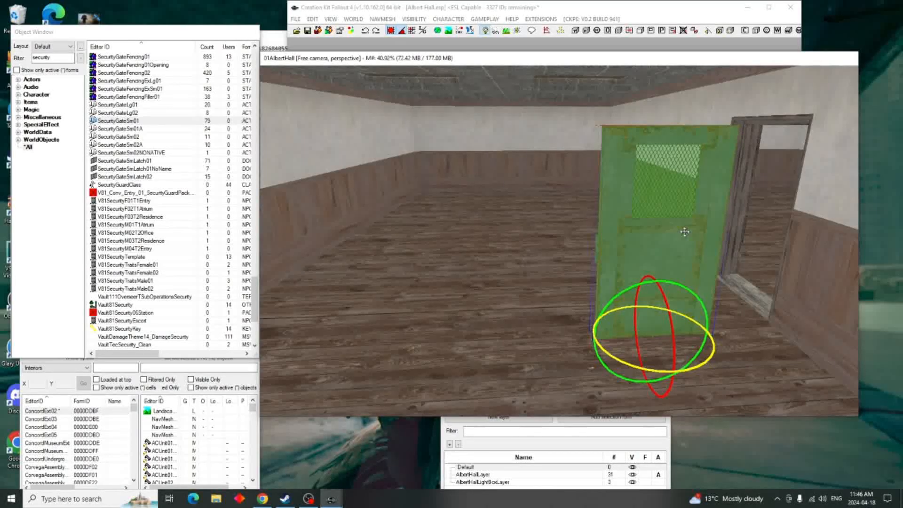
key(w)
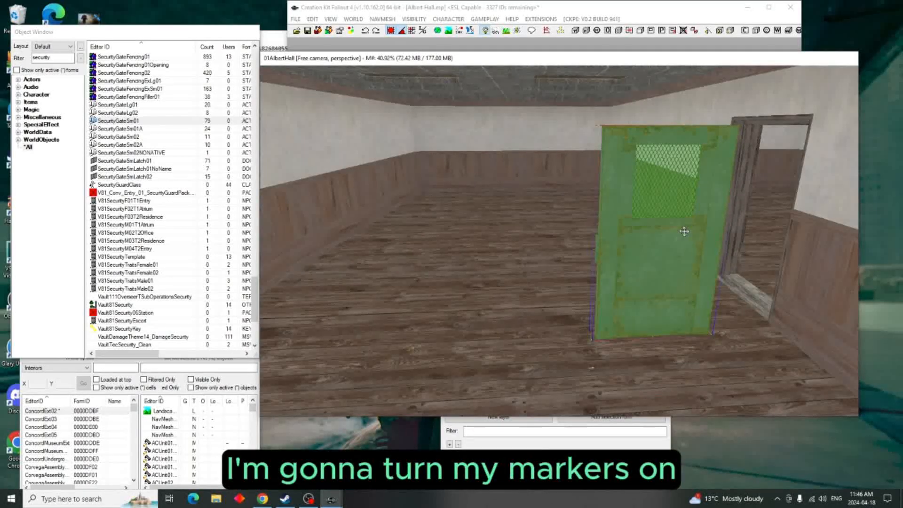
key(m)
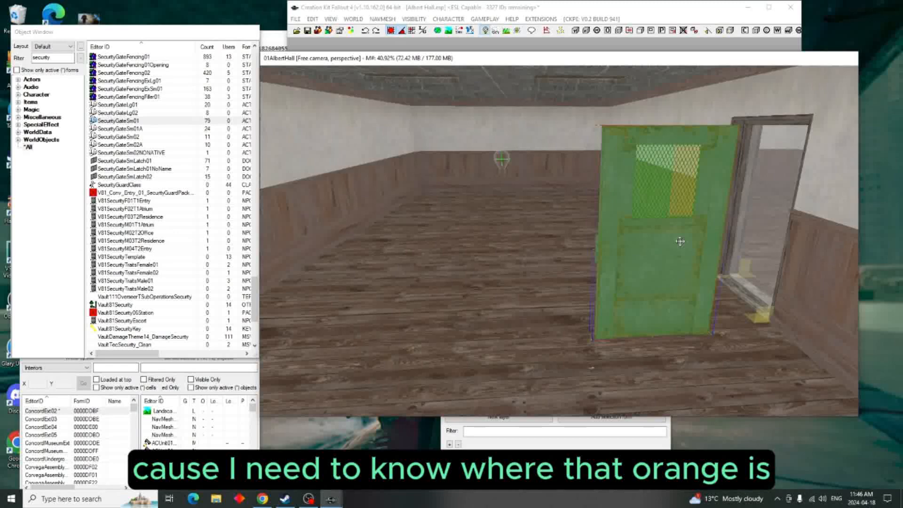
Step: Rotate the security gate in line with the doorway wall and move it into the door frame
key(w)
right_drag(689, 231, 748, 231)
key(w)
shift+middle_drag(681, 236, 789, 284)
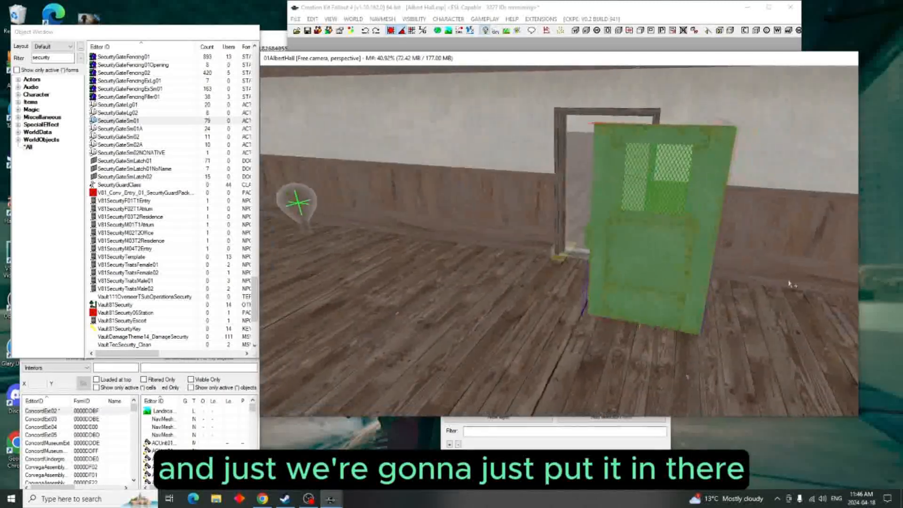
drag(661, 230, 606, 187)
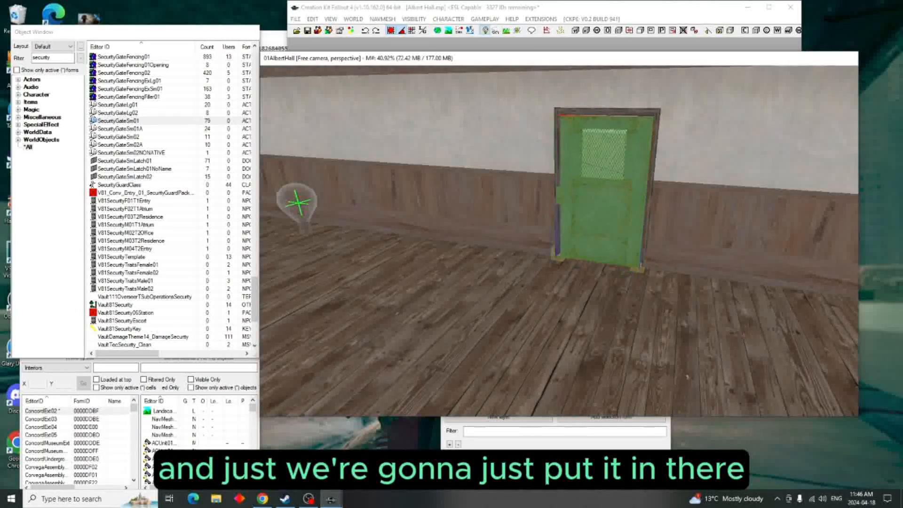
shift+middle_drag(635, 203, 440, 268)
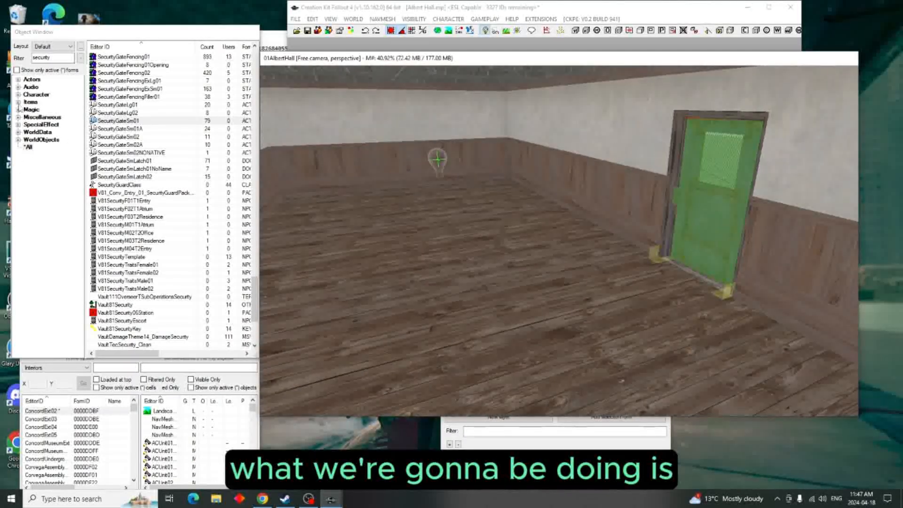
Step: Clear the object filter, list the Terminal world objects, and filter them for "default"
double_click(46, 57)
key(BackSpace)
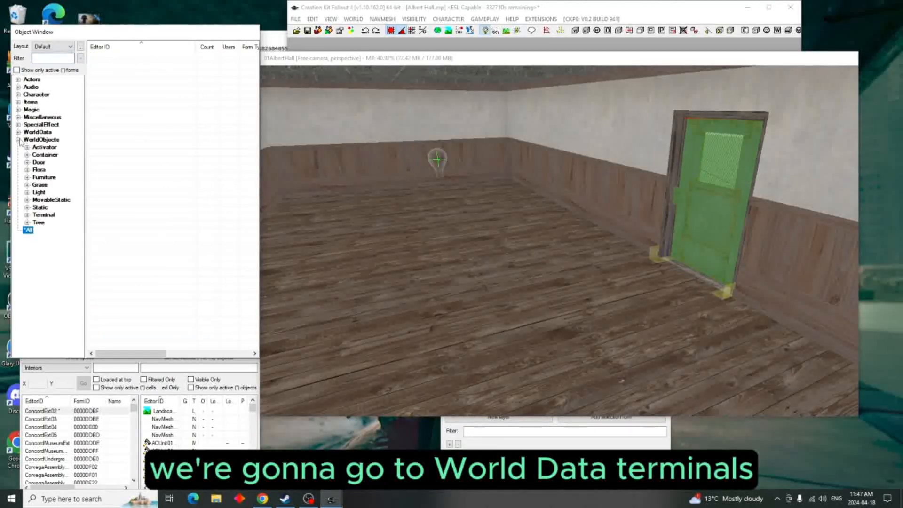
click(43, 215)
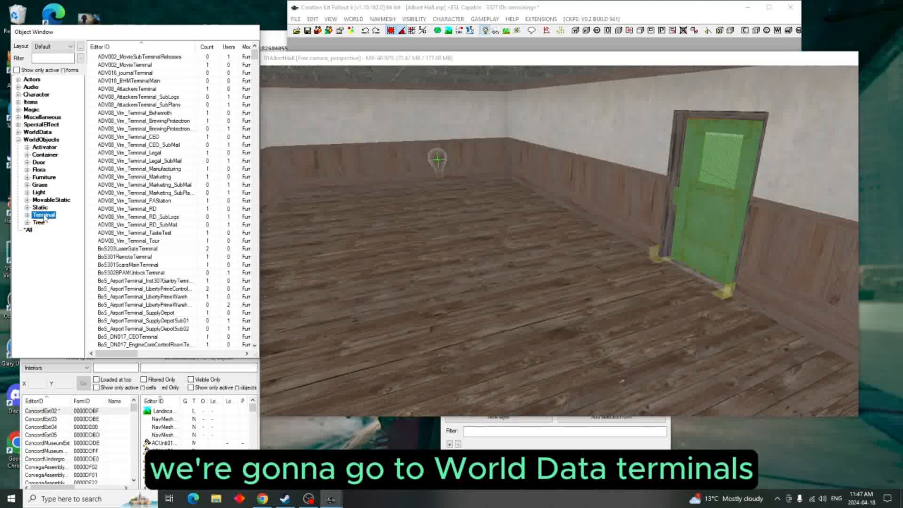
click(61, 57)
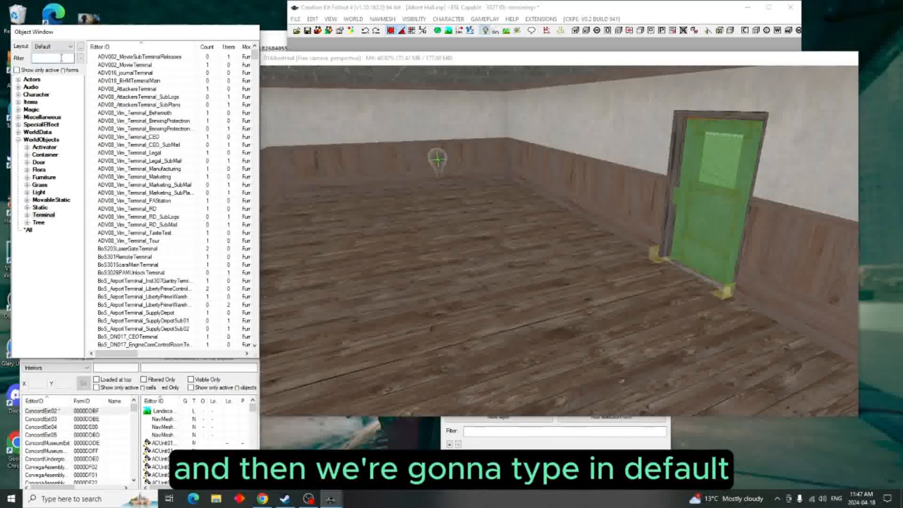
text(default)
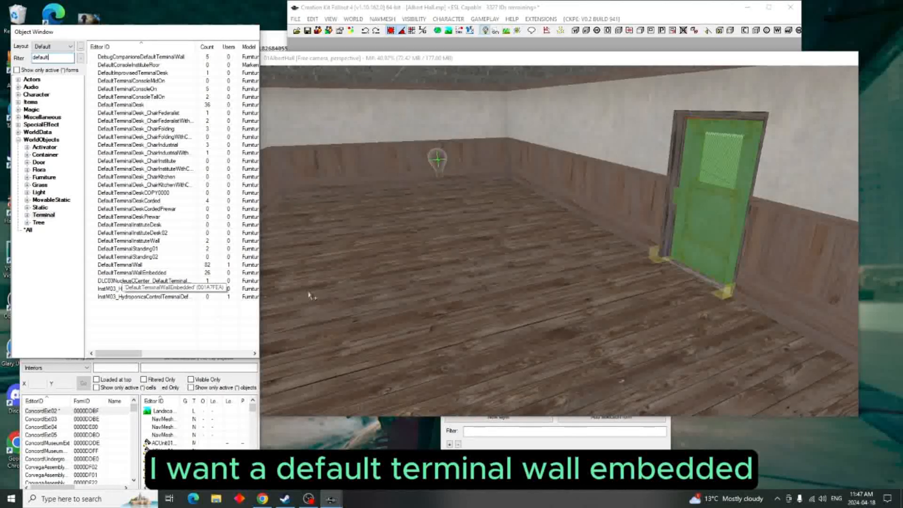
Step: Place DefaultTerminalWallEmbedded against the hall's wall near the room corner
shift+middle_drag(437, 294, 391, 237)
scroll(421, 236, up, 4)
scroll(427, 236, down, 3)
scroll(481, 233, up, 3)
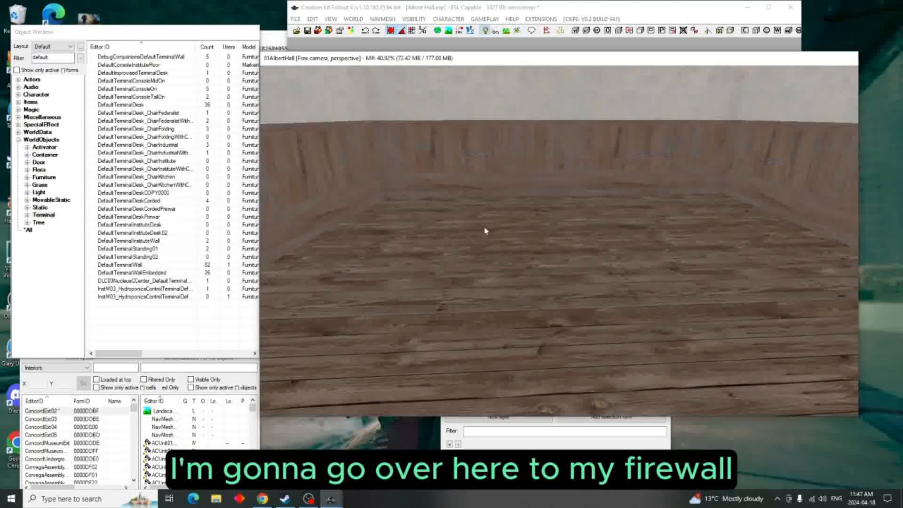
shift+middle_drag(485, 228, 494, 240)
scroll(486, 235, up, 2)
scroll(494, 239, up, 2)
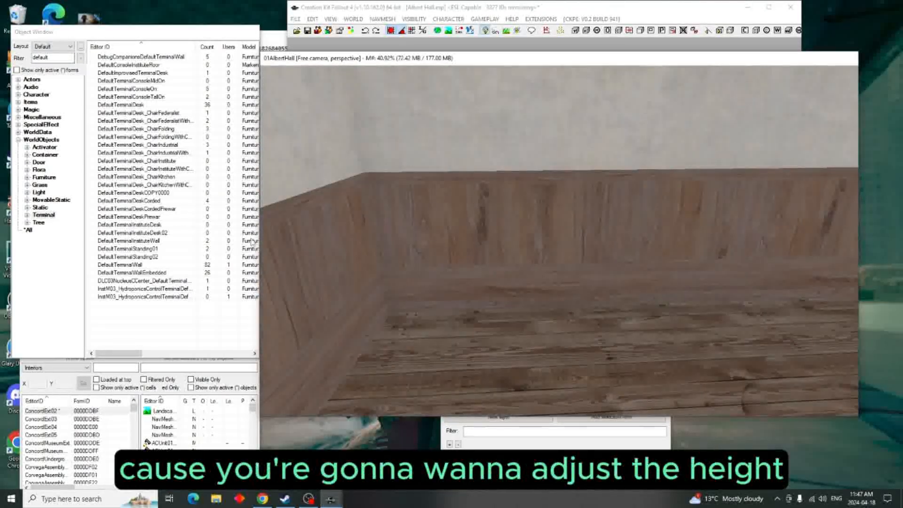
click(149, 276)
drag(516, 214, 516, 215)
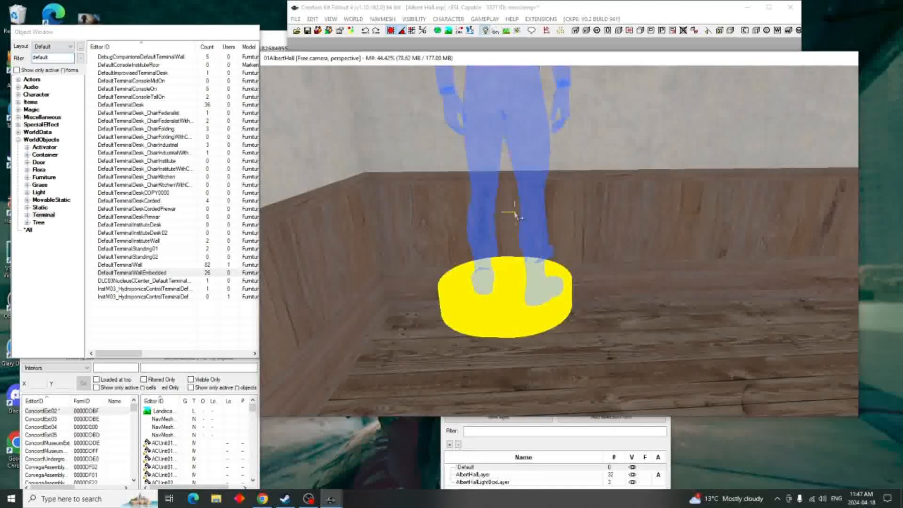
Step: Lower the wall terminal vertically until its standing figure markers rest on the floor, and check the height from the side
scroll(515, 215, down, 5)
middle_drag(516, 215, 380, 201)
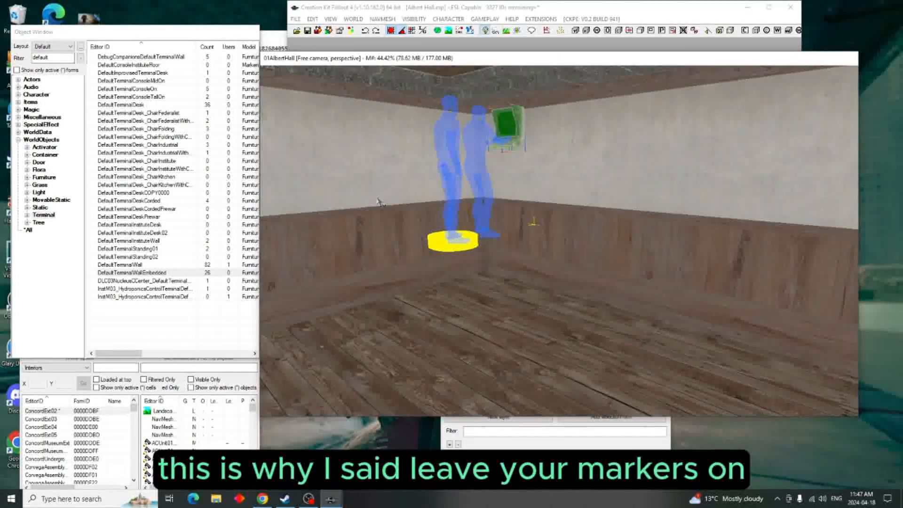
click(533, 223)
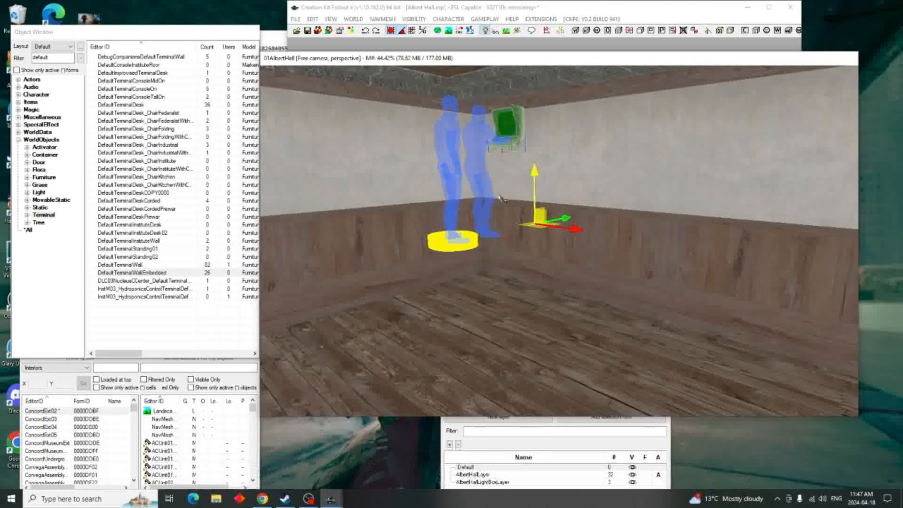
drag(535, 174, 546, 216)
scroll(455, 217, up, 2)
shift+middle_drag(447, 218, 341, 236)
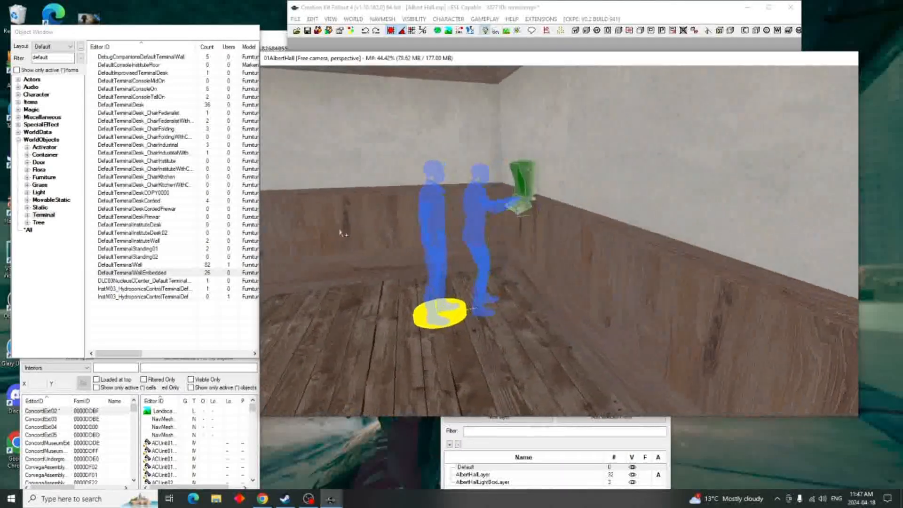
scroll(400, 236, up, 4)
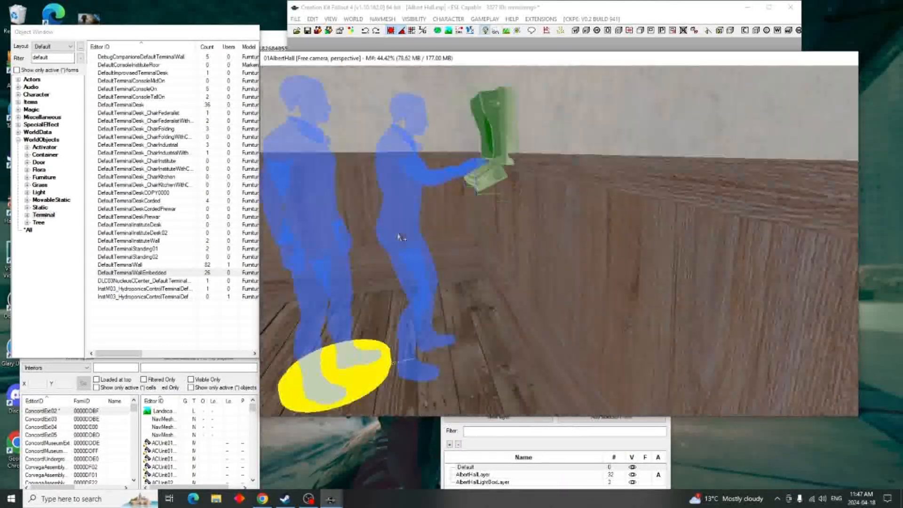
Step: Inspect the terminal's fit on the wall from the front and hide the markers
double_click(489, 180)
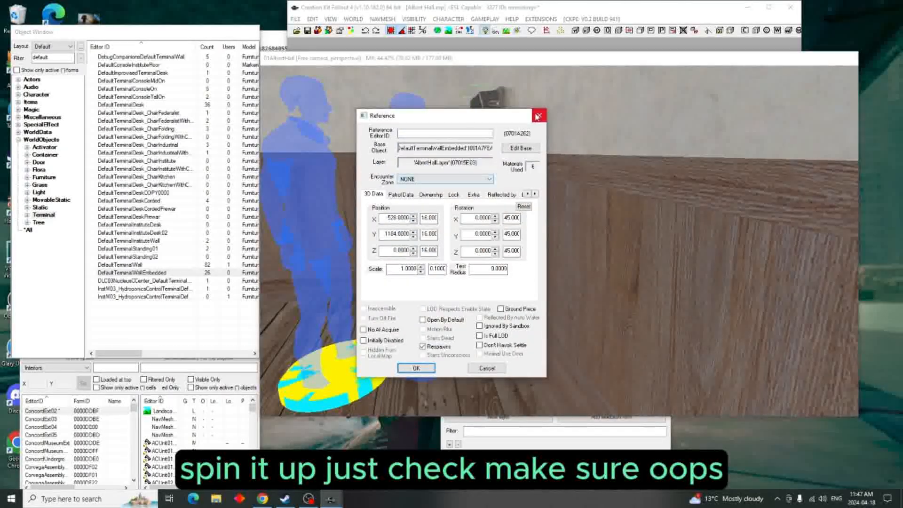
click(538, 116)
mouse_move(403, 246)
mouse_down()
mouse_move(441, 246)
mouse_move(403, 247)
mouse_up()
shift+middle_drag(412, 251, 563, 201)
key(m)
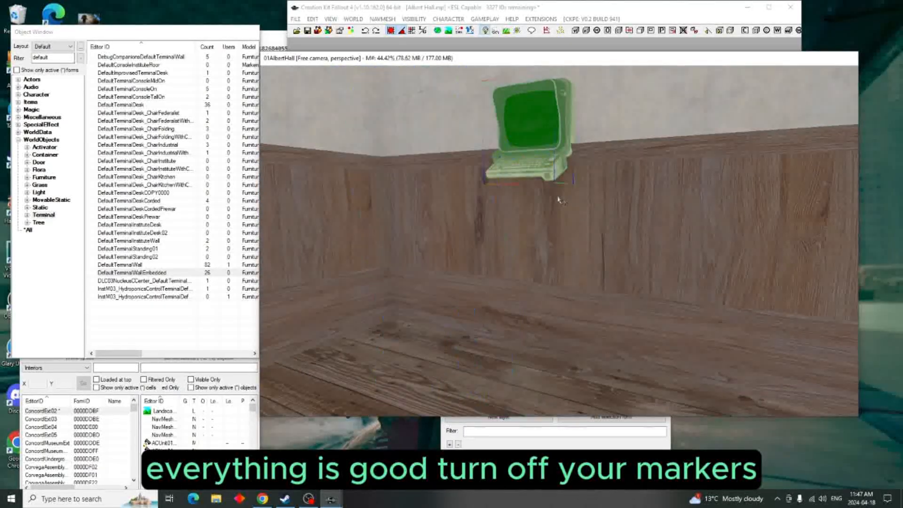
shift+middle_drag(560, 200, 589, 201)
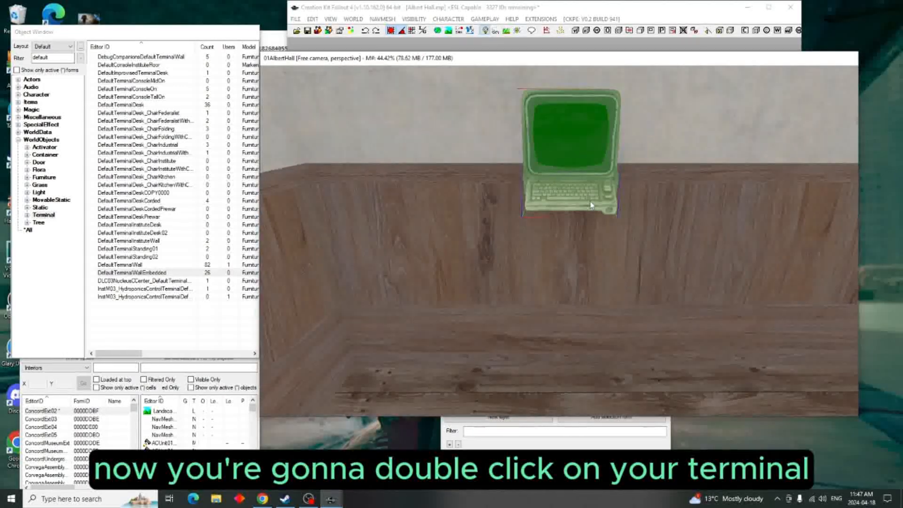
Step: Open the wall terminal's reference properties at its linked references and bring the security gate into view
double_click(592, 205)
drag(495, 121, 378, 98)
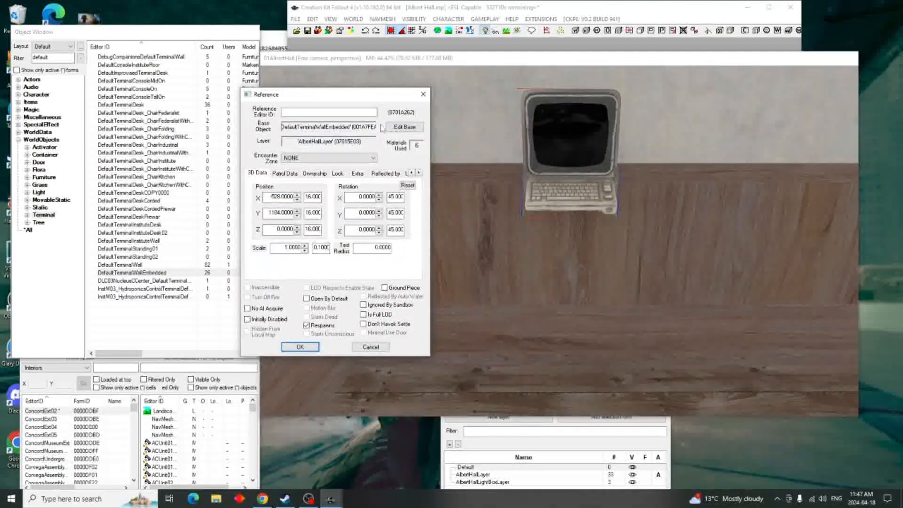
click(419, 173)
click(419, 173)
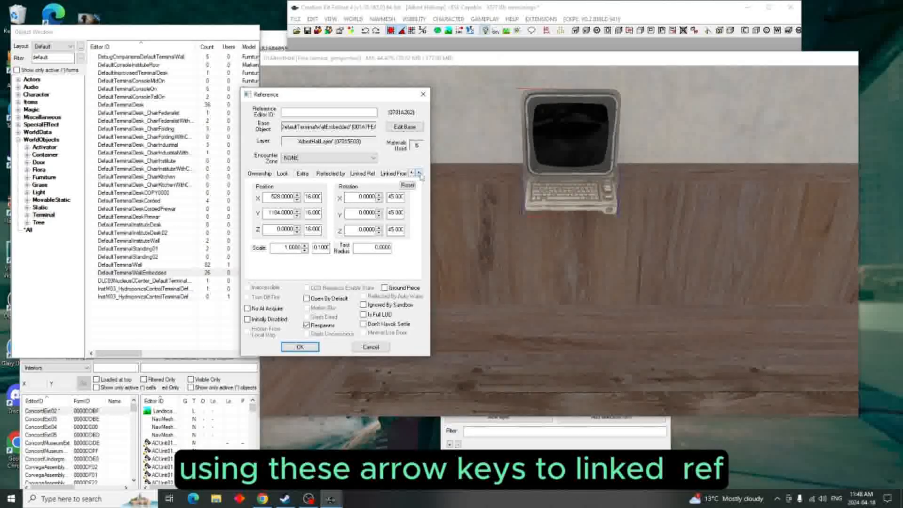
click(370, 175)
middle_drag(597, 152, 653, 190)
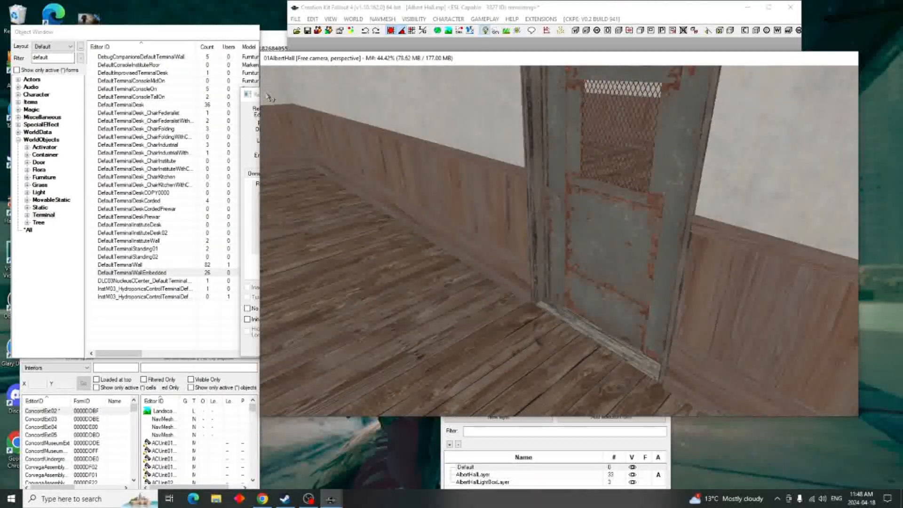
click(253, 111)
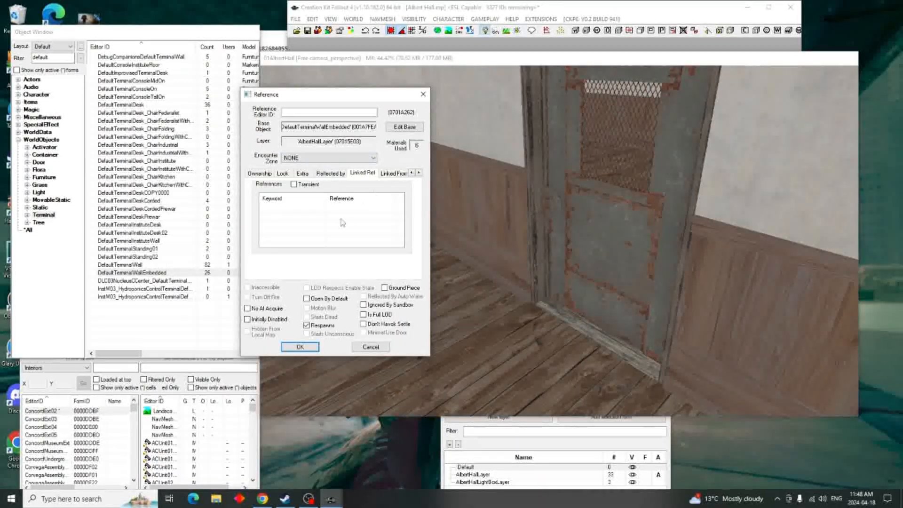
Step: Add a new linked reference to the terminal and pick the security gate in the doorway as its target
right_click(356, 215)
click(370, 220)
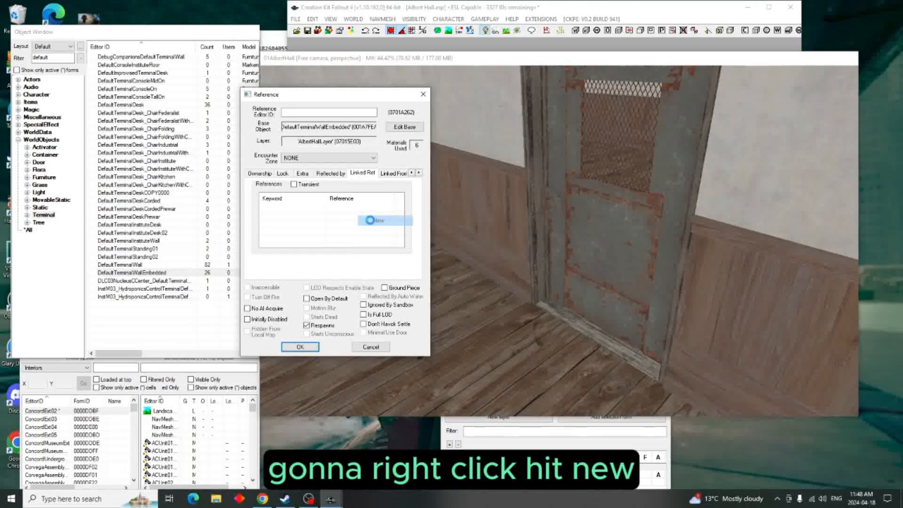
click(324, 131)
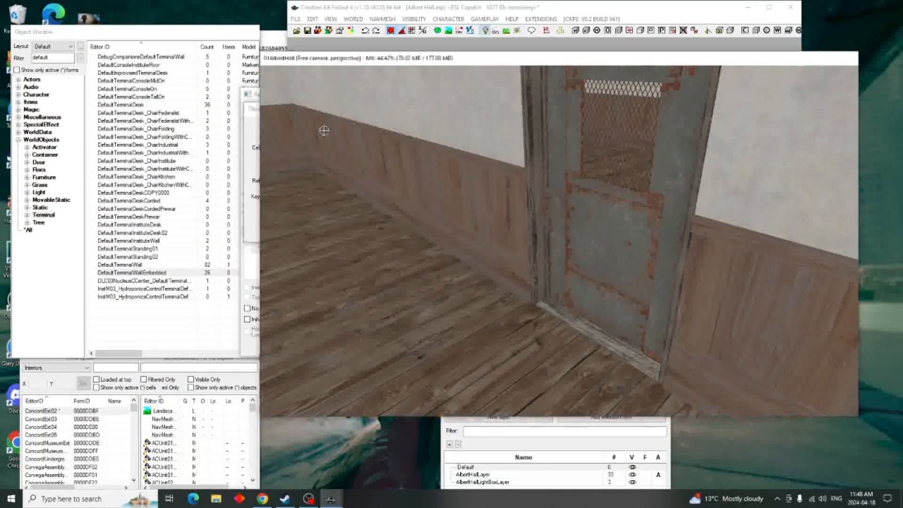
click(648, 229)
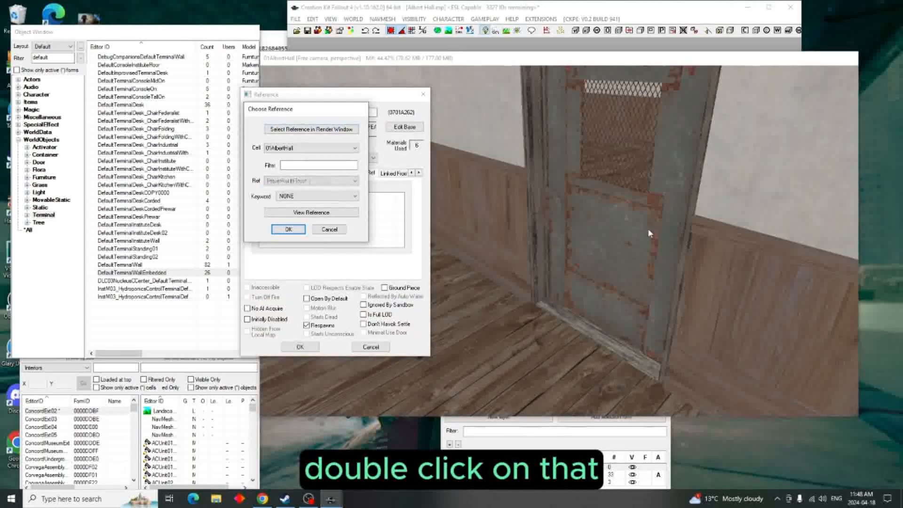
Step: Set the link's keyword to LinkTerminalSwitchDoor and save the linked reference in the terminal's properties
click(354, 197)
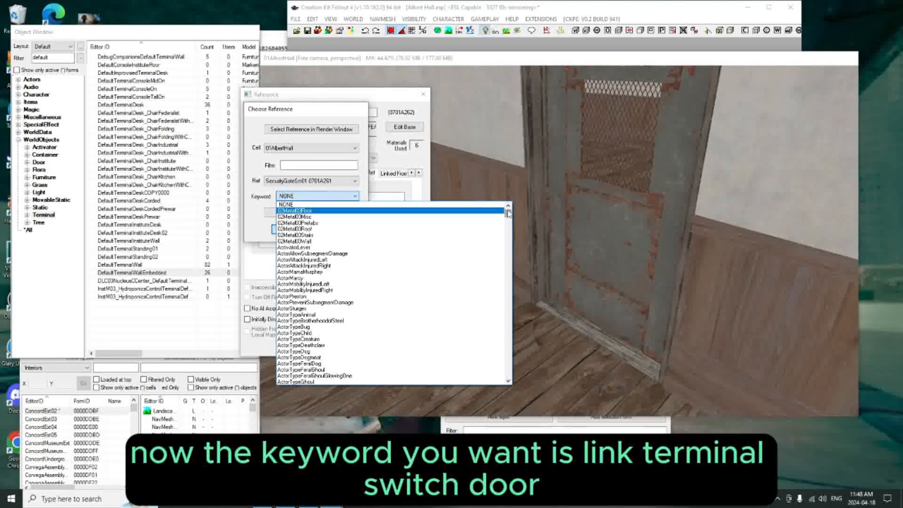
scroll(508, 214, down, 8)
drag(508, 214, 507, 335)
scroll(405, 268, up, 20)
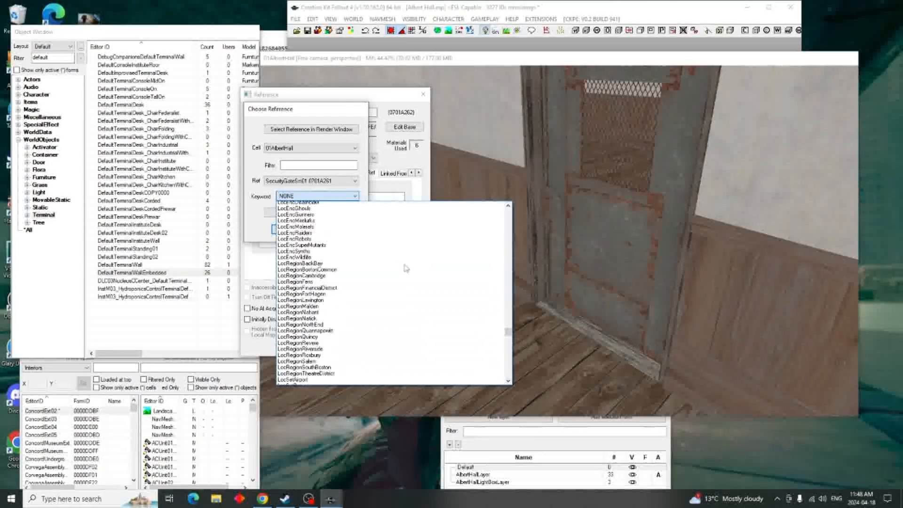
scroll(405, 268, up, 2)
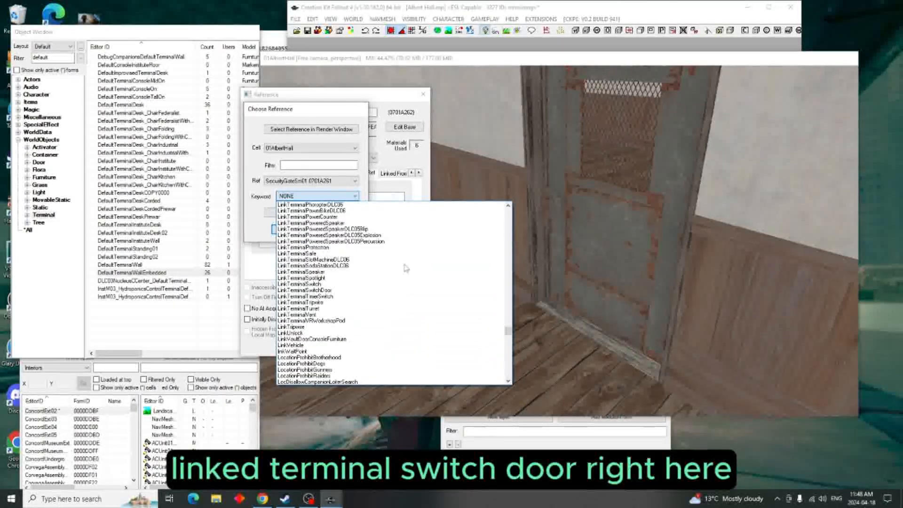
click(342, 293)
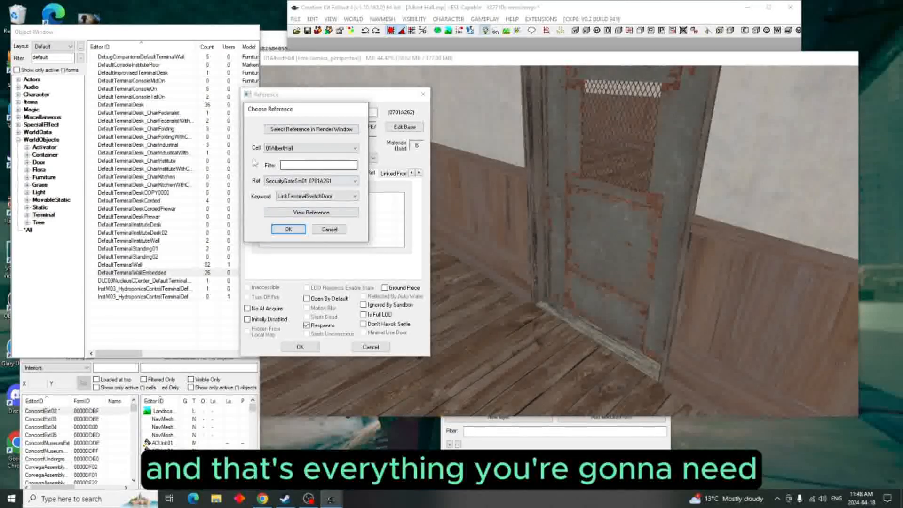
click(288, 229)
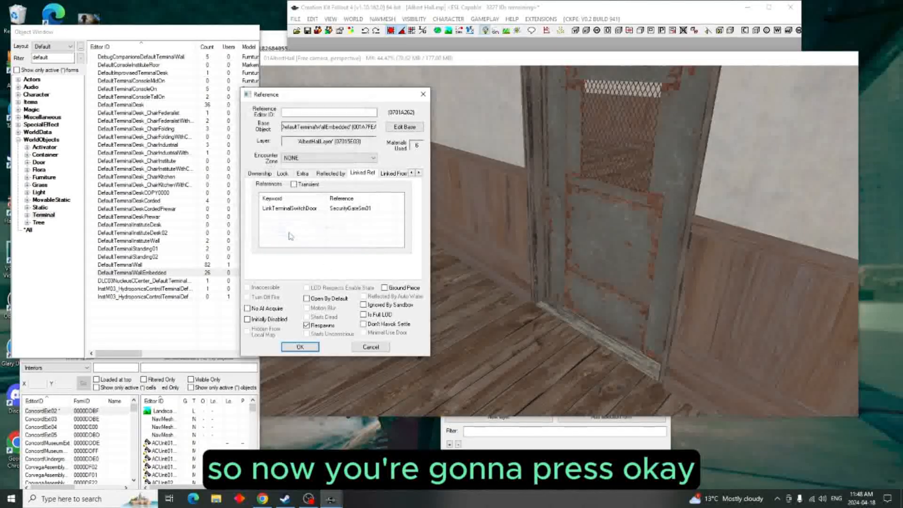
click(302, 348)
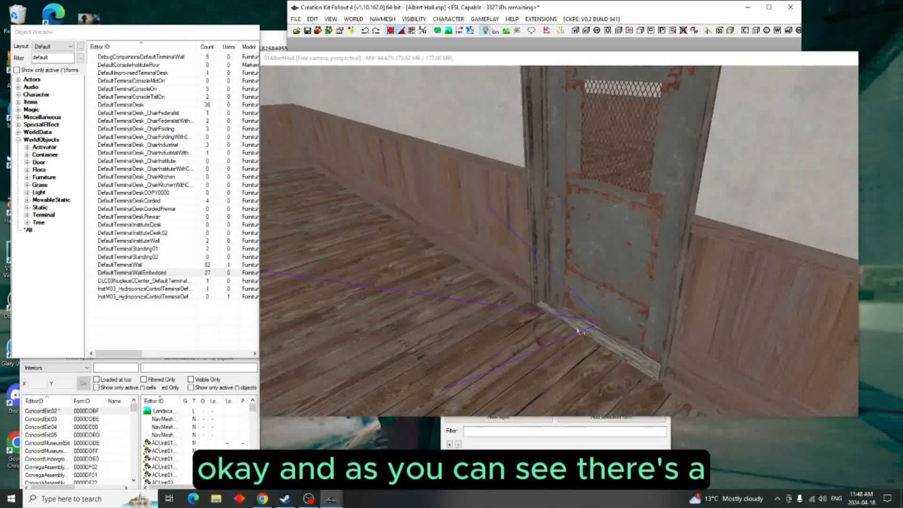
Step: Switch the render view to the cell's own lighting and inspect the purple link line at the security gate
click(525, 321)
key(a)
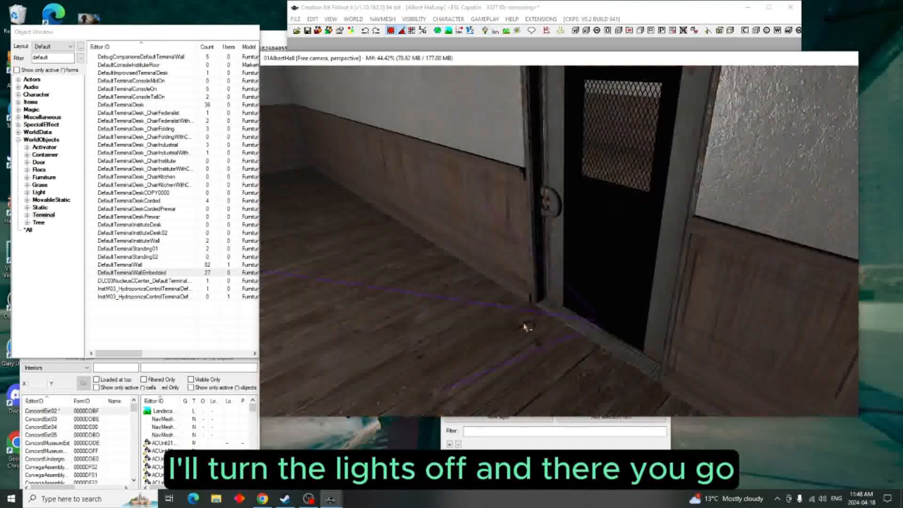
scroll(518, 329, down, 3)
middle_drag(517, 329, 526, 326)
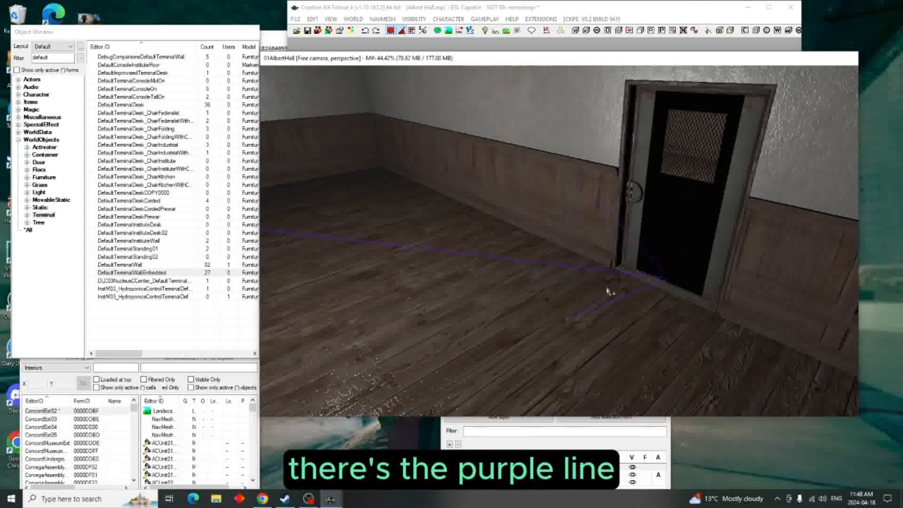
shift+middle_drag(367, 220, 414, 224)
shift+middle_drag(466, 194, 452, 198)
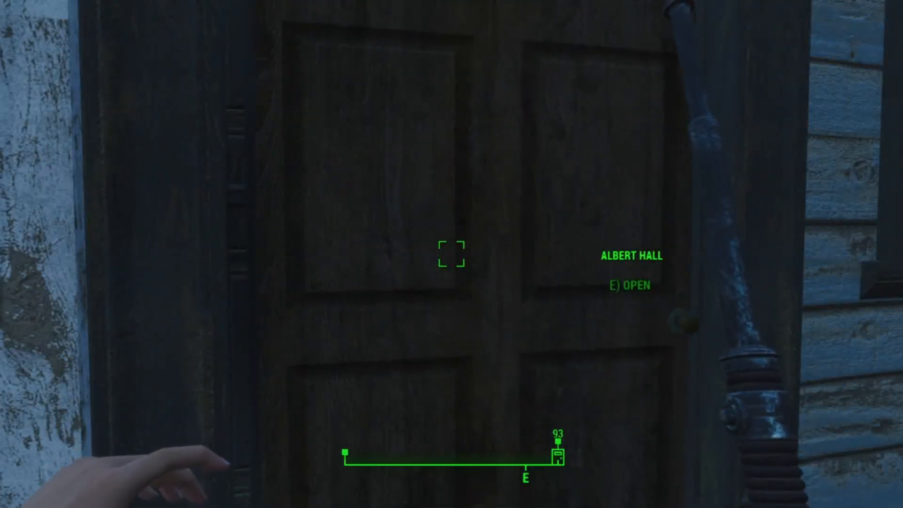
Step: Switch to Fallout 4 and test the load doors by entering Albert Hall and using its Commonwealth door
key(e)
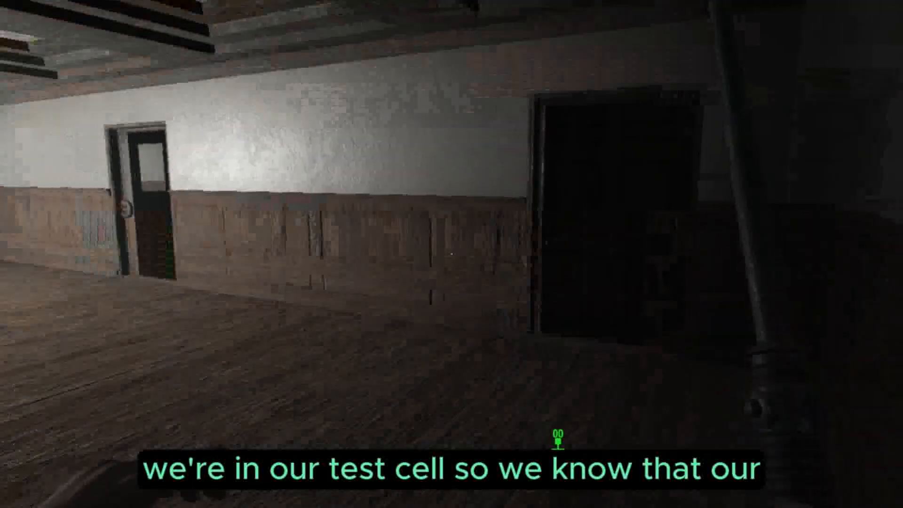
key(w)
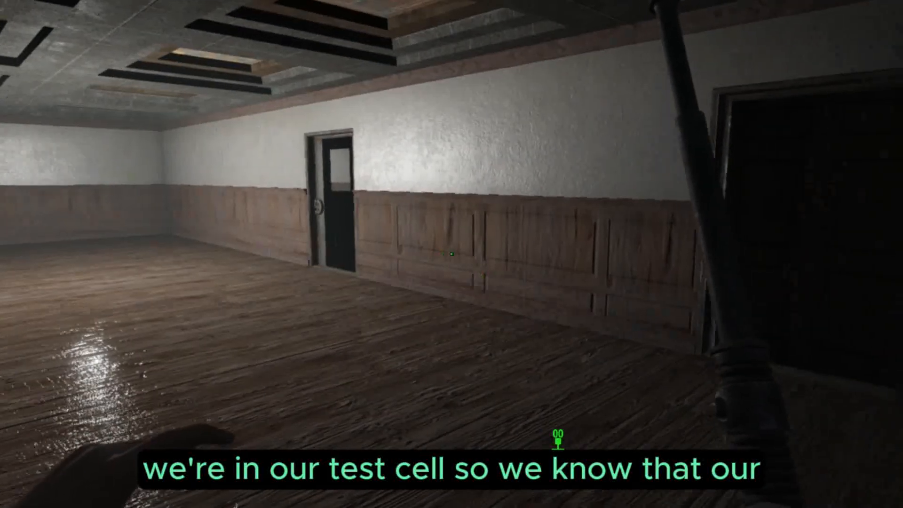
key(w)
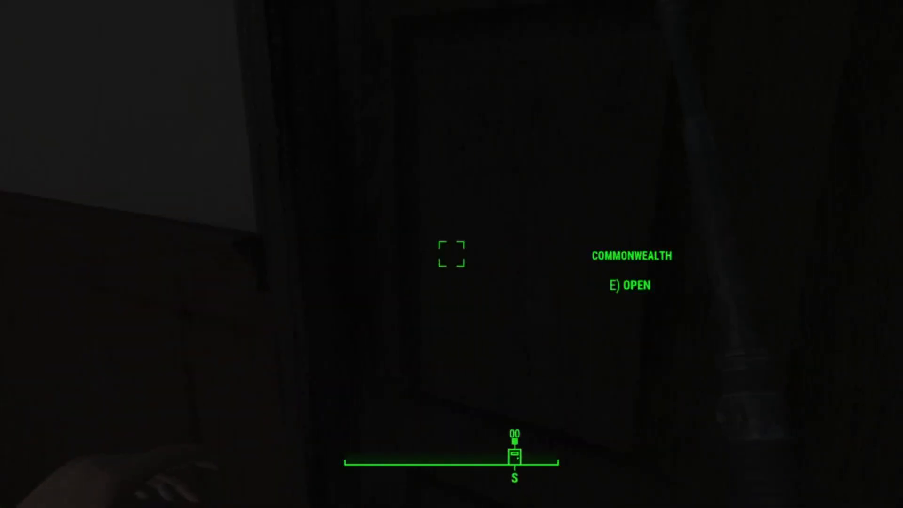
key(e)
key(w)
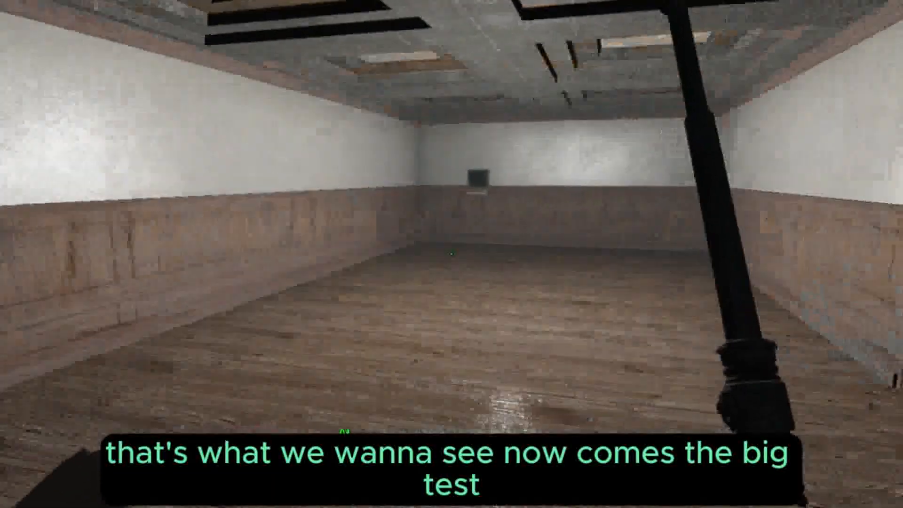
Step: Use the wall terminal in the hall to run Open Door under Security Door Control and exit the terminal
key(w)
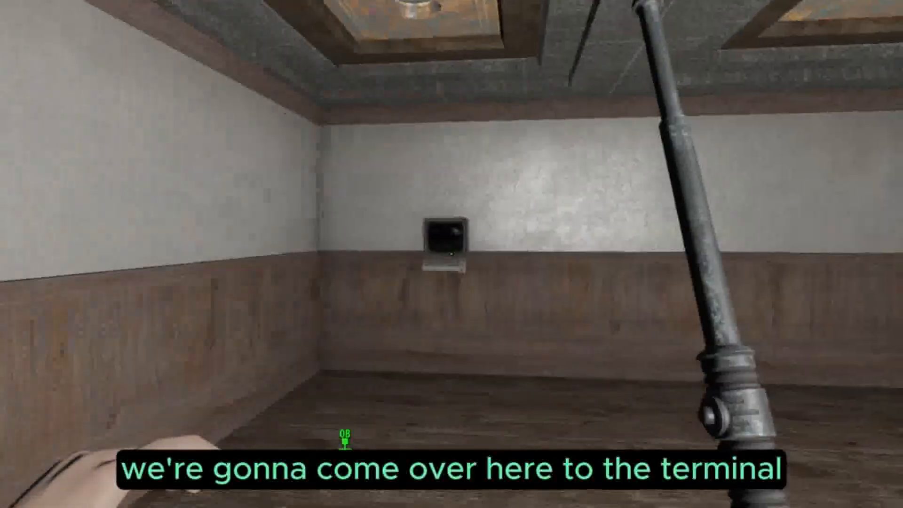
key(w)
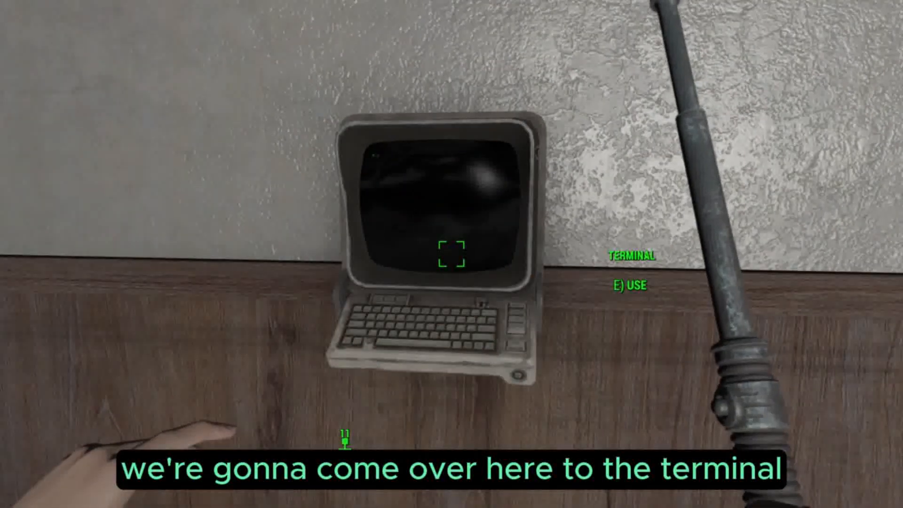
key(e)
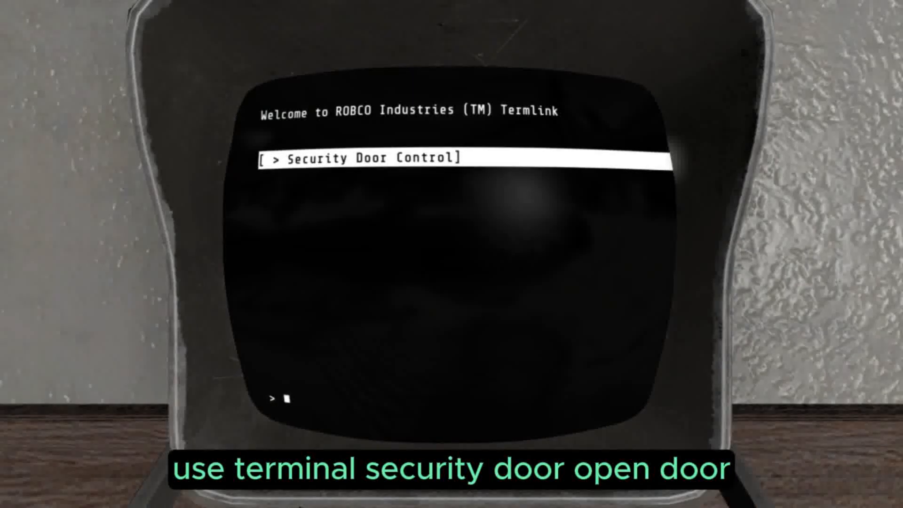
click(397, 162)
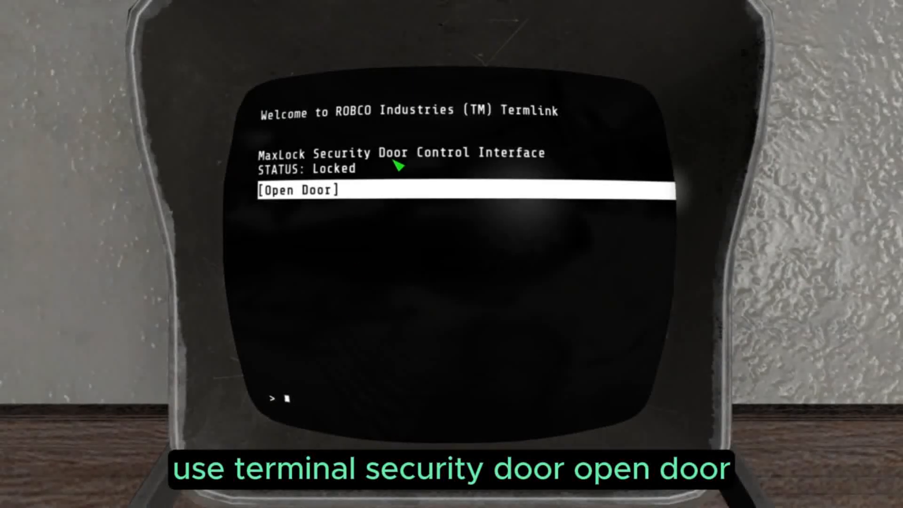
click(391, 201)
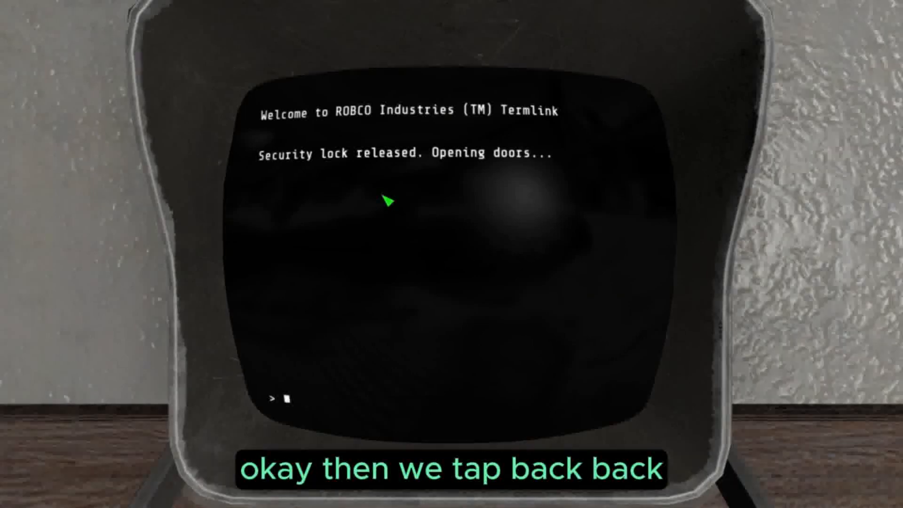
key(Tab)
key(Tab)
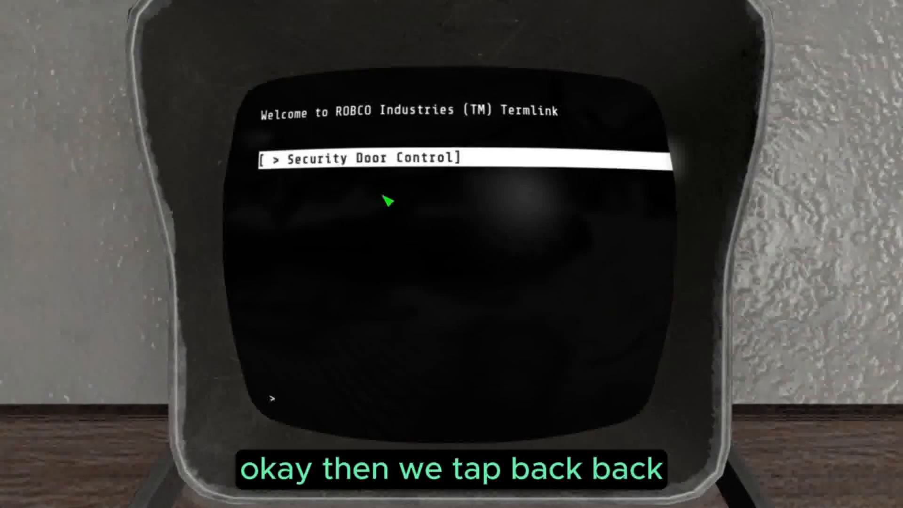
key(Tab)
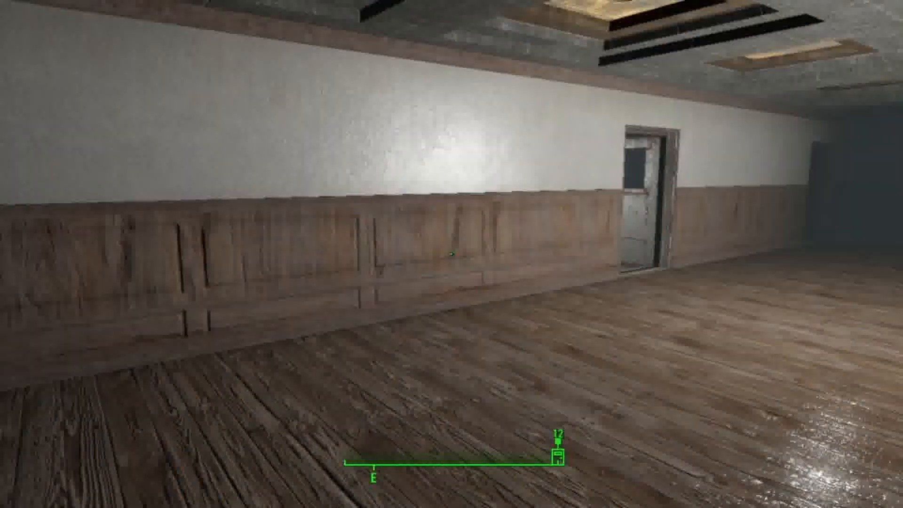
Step: Walk through the security gate's doorway and check the chained door before returning to the hall
key(w)
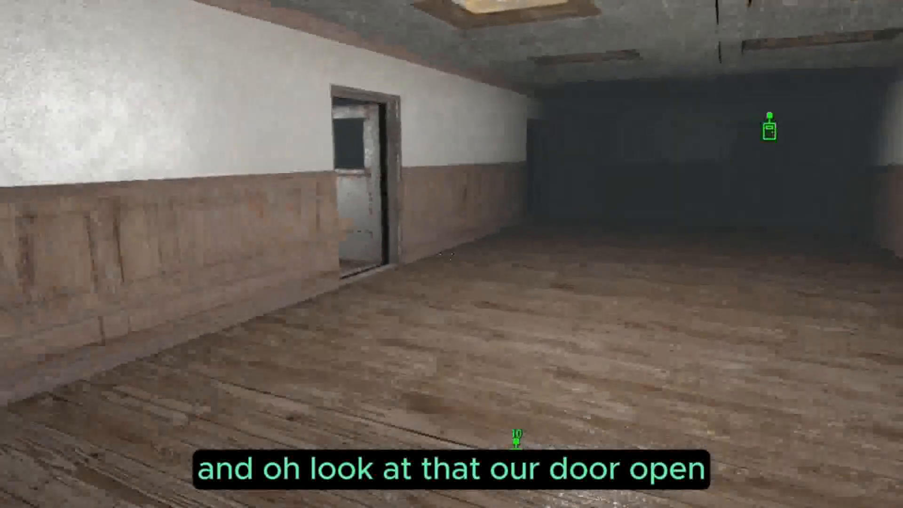
key(w)
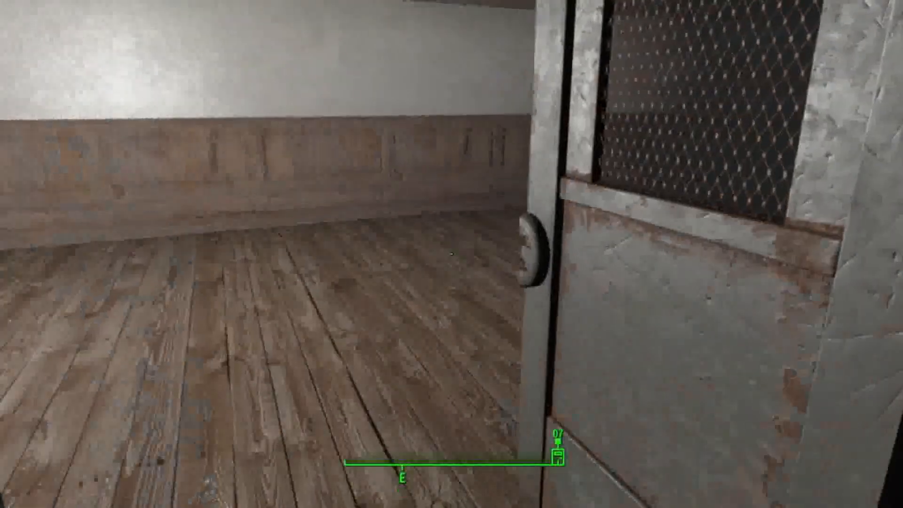
key(w)
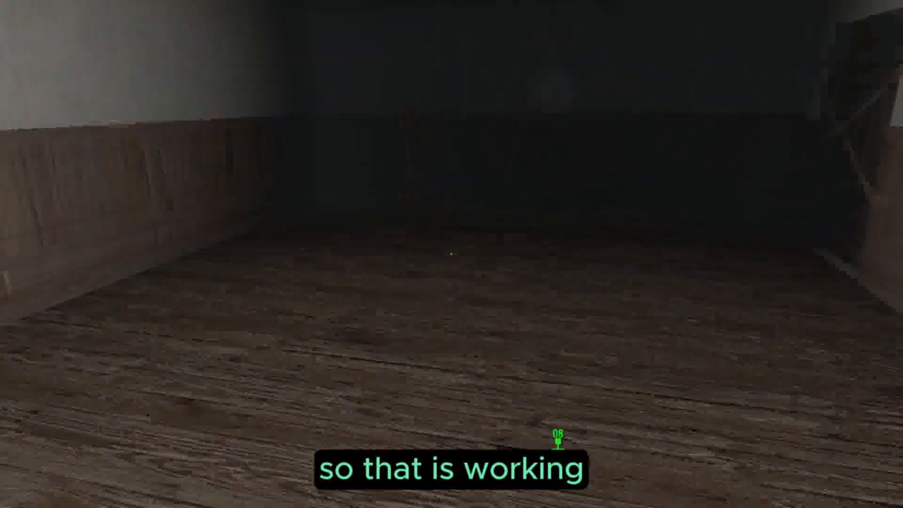
key(w)
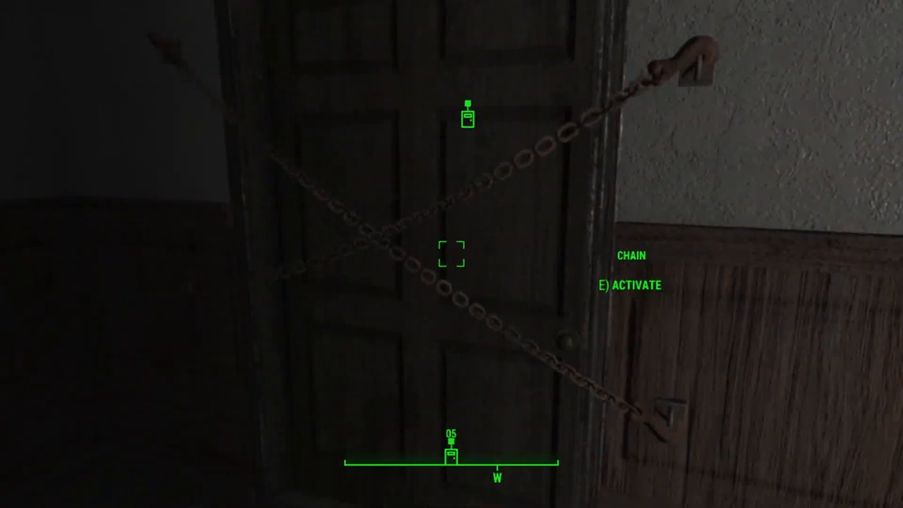
key(w)
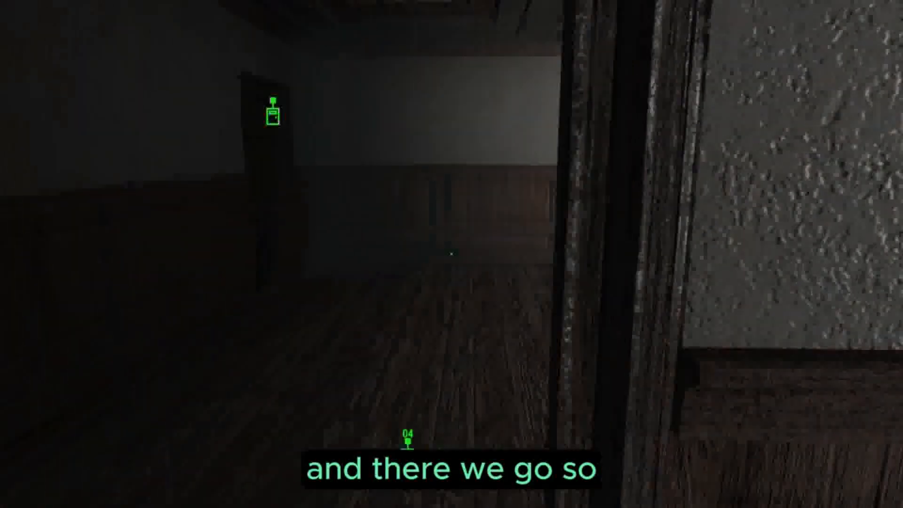
key(w)
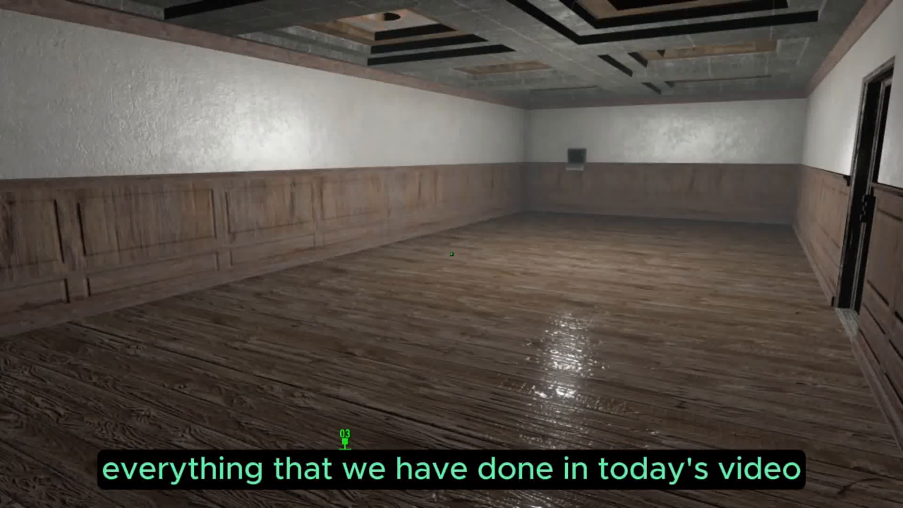